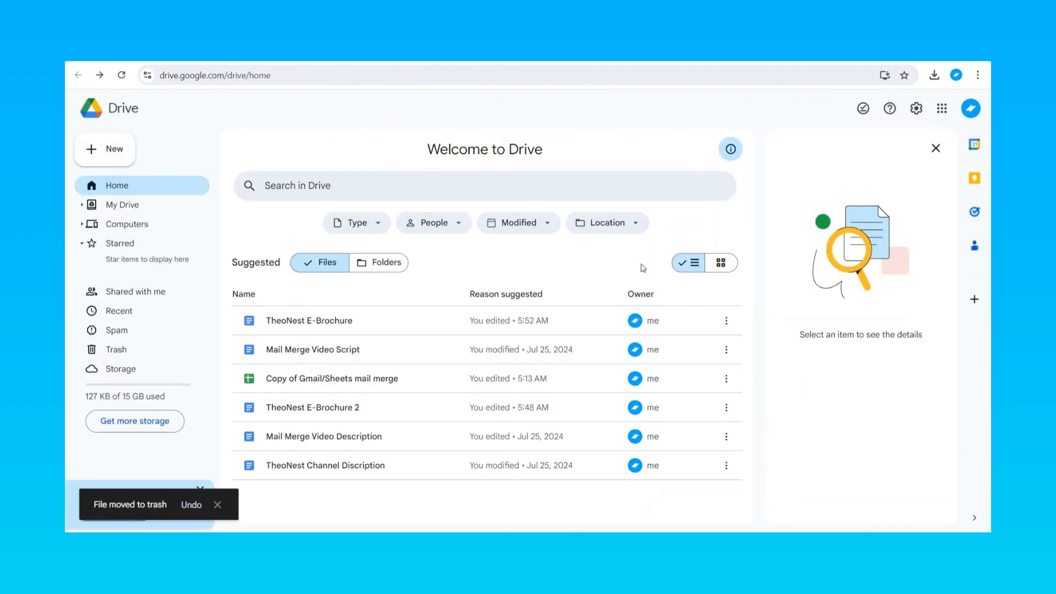
Step: Upload the About TheoNest PDF from the Downloads folder to Drive and reload the file list
left_click(116, 154)
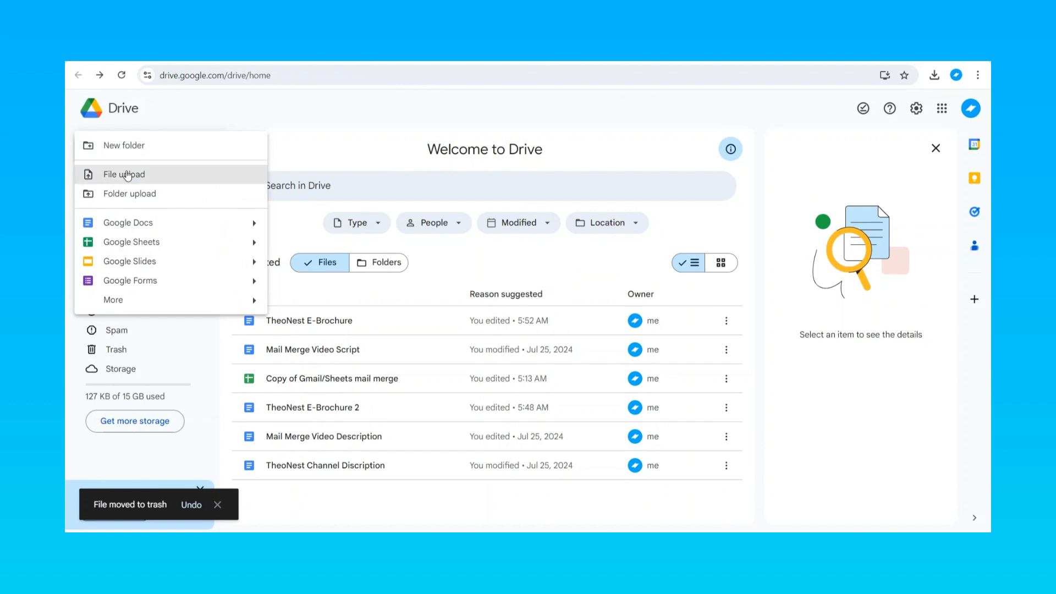
left_click(128, 173)
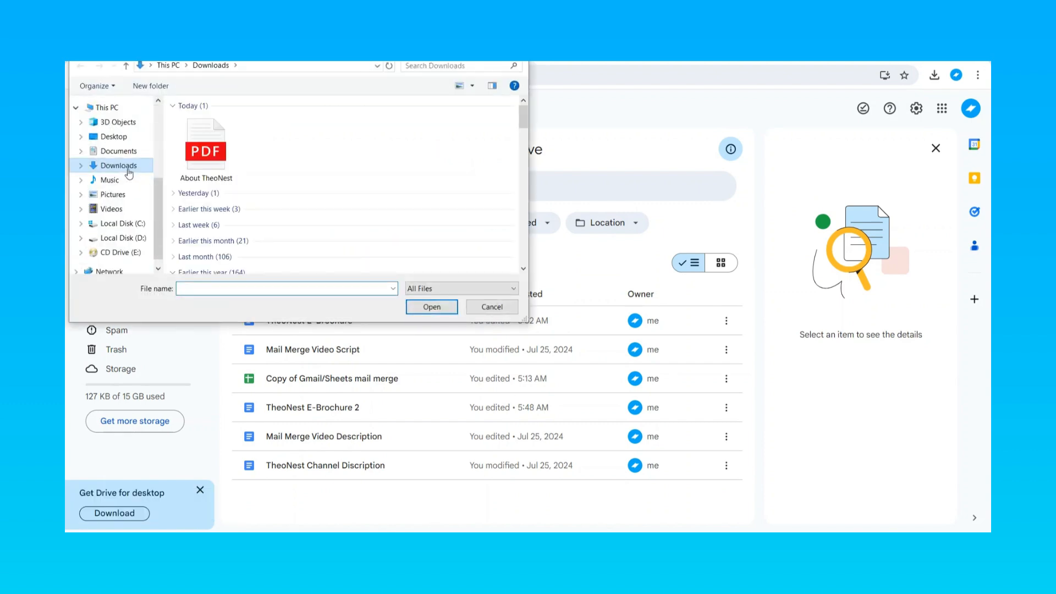
double_click(198, 150)
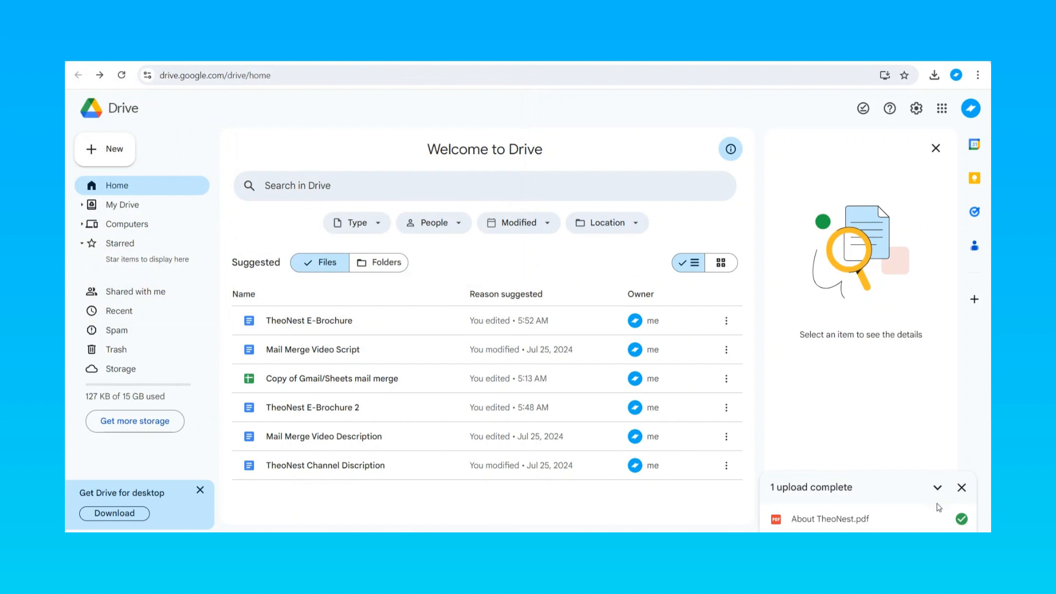
left_click(961, 487)
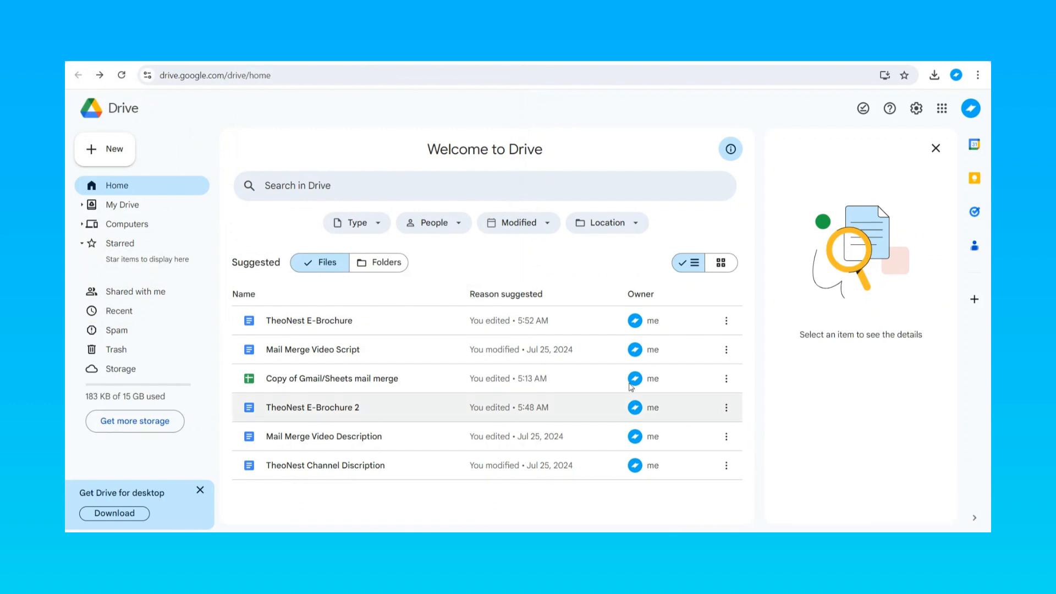
left_click(121, 76)
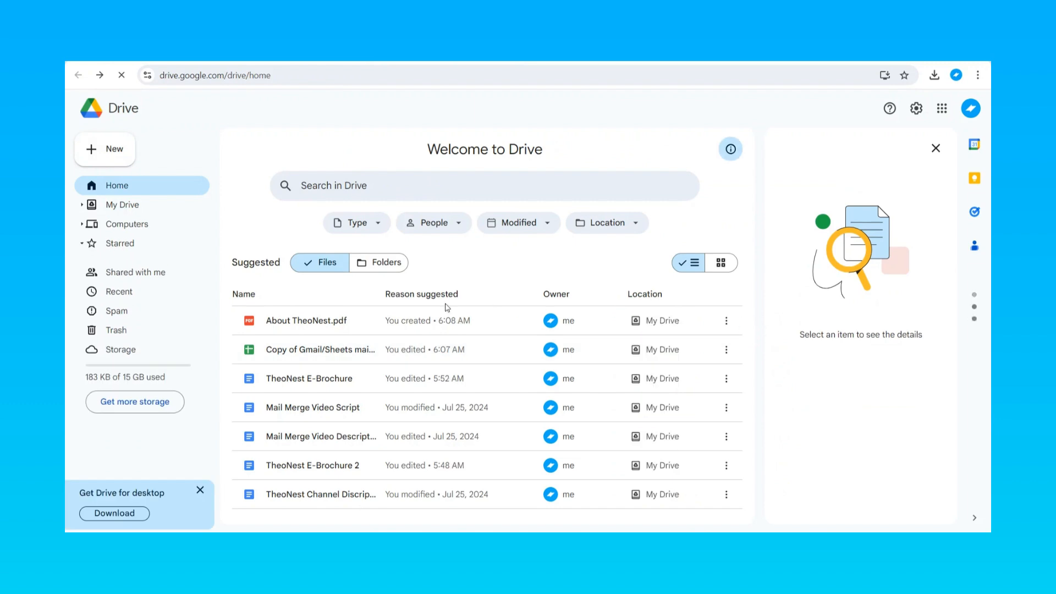
Step: Give anyone with the link access to About TheoNest.pdf and copy its sharing link
left_click(375, 320)
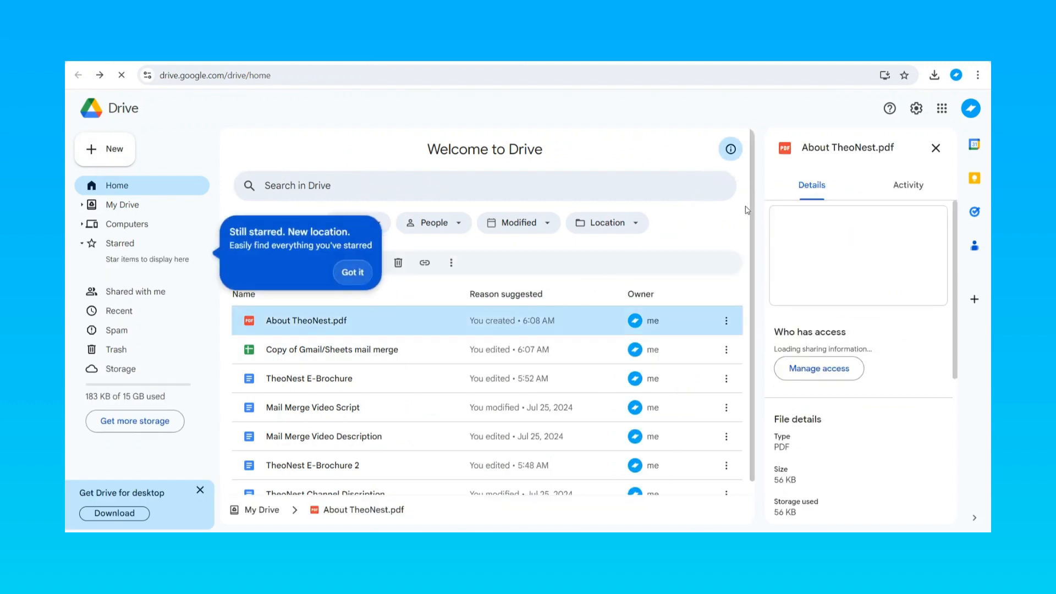
left_click(352, 271)
left_click(818, 399)
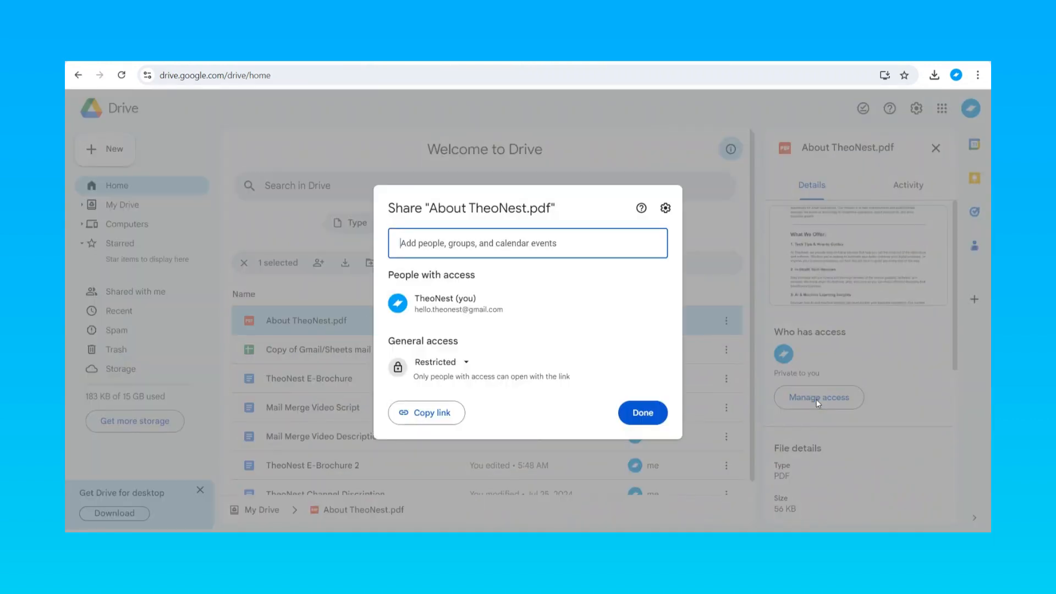
left_click(466, 364)
left_click(471, 420)
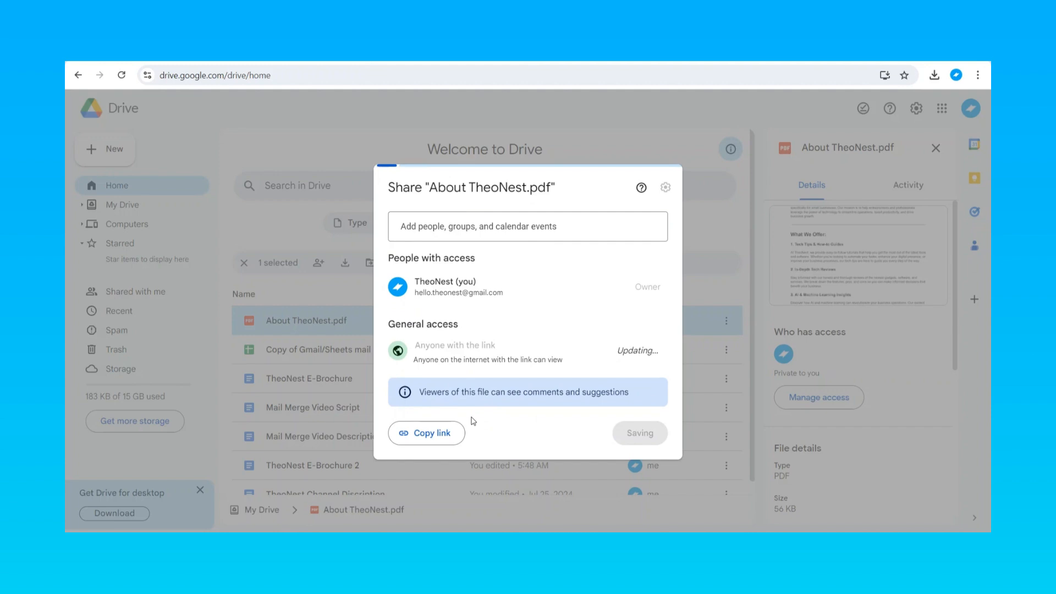
left_click(426, 437)
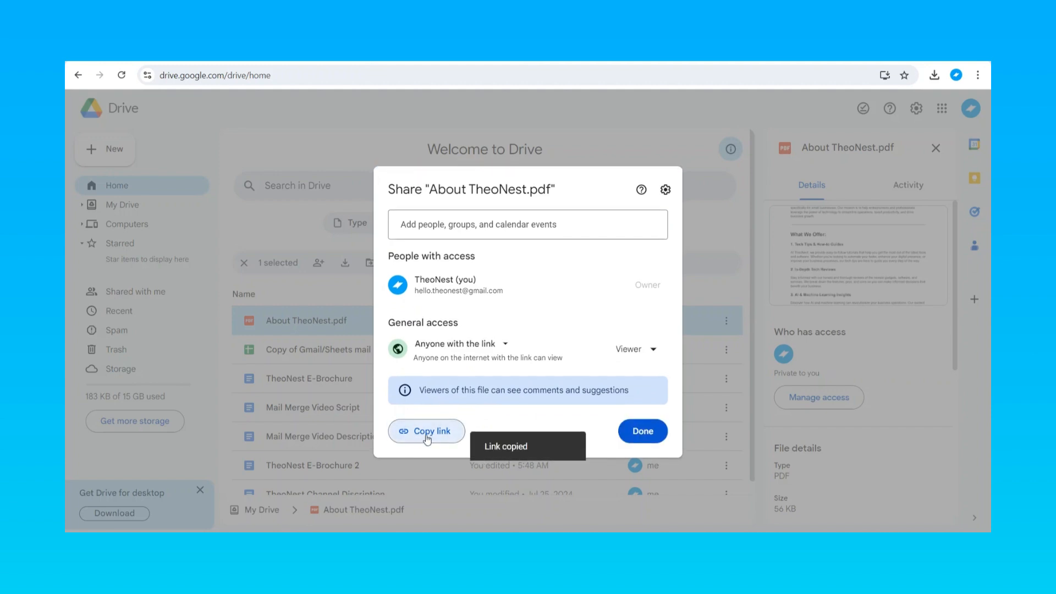
left_click(661, 433)
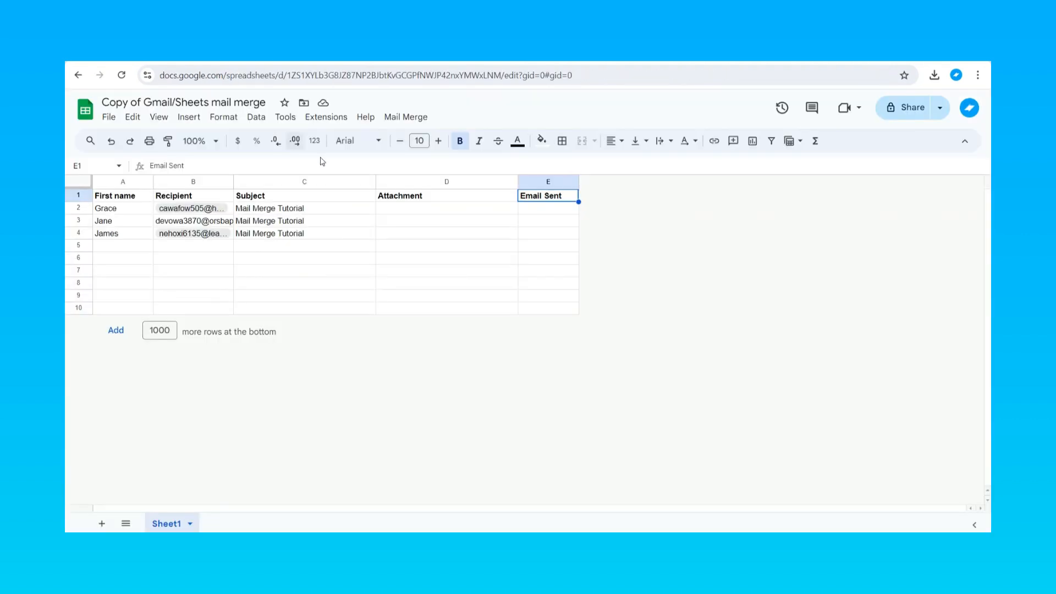
Step: In the mail merge spreadsheet, paste the copied PDF link into Attachment cells D2, D3 and D4
left_click(397, 213)
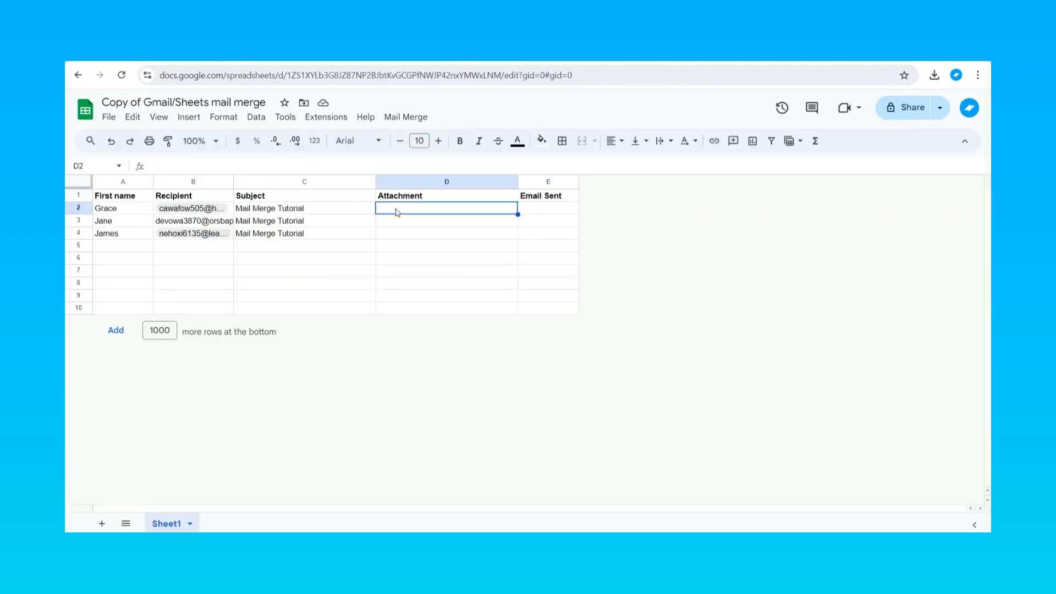
key("ctrl+v")
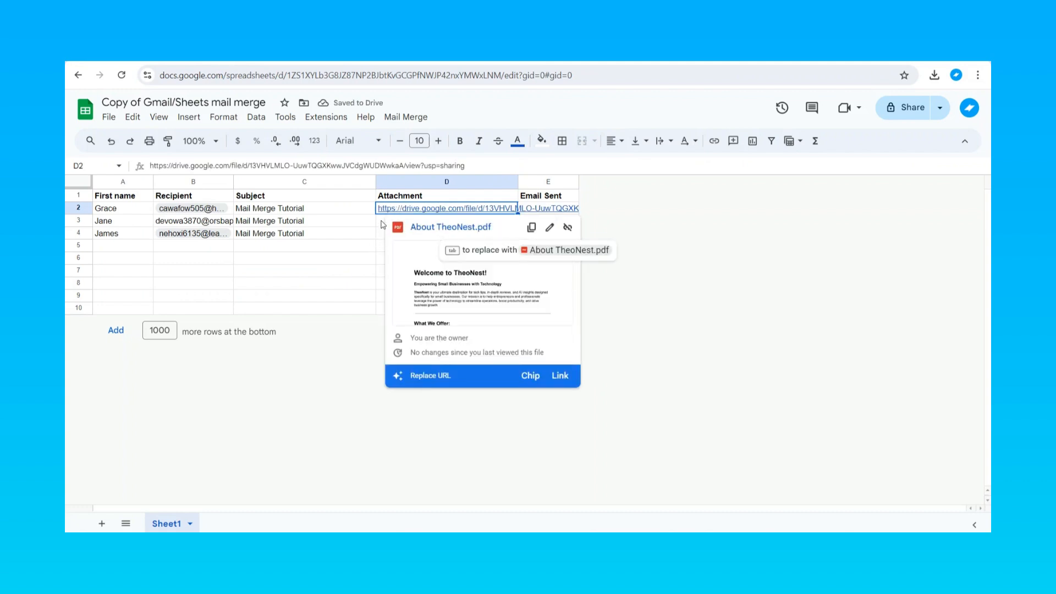
left_click(383, 224)
key("ctrl+v")
left_click(385, 236)
key("ctrl+v")
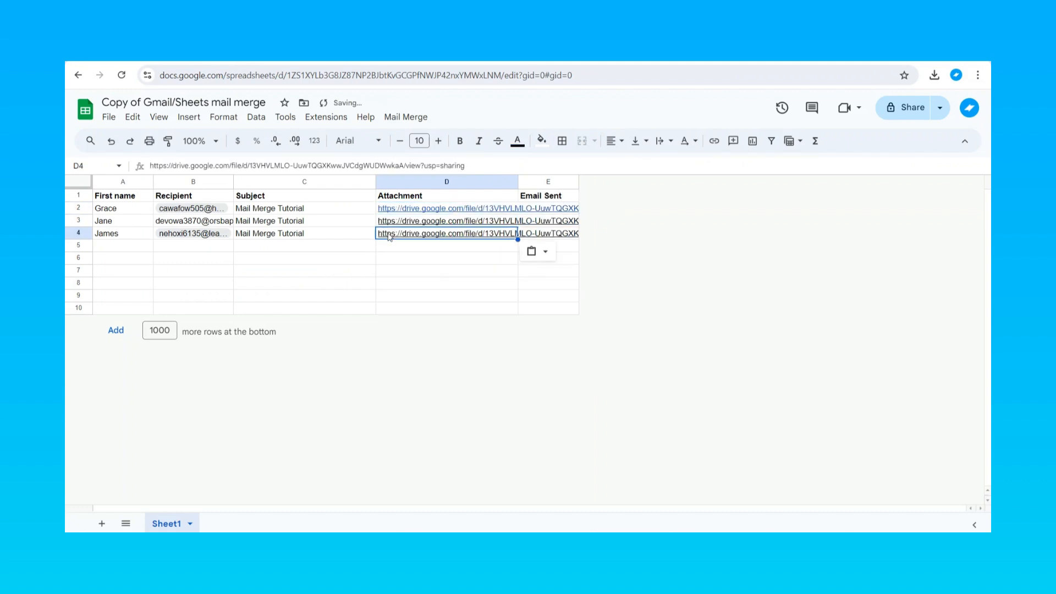
Step: Widen the Attachment column so the full PDF links fit inside it
left_click(518, 182)
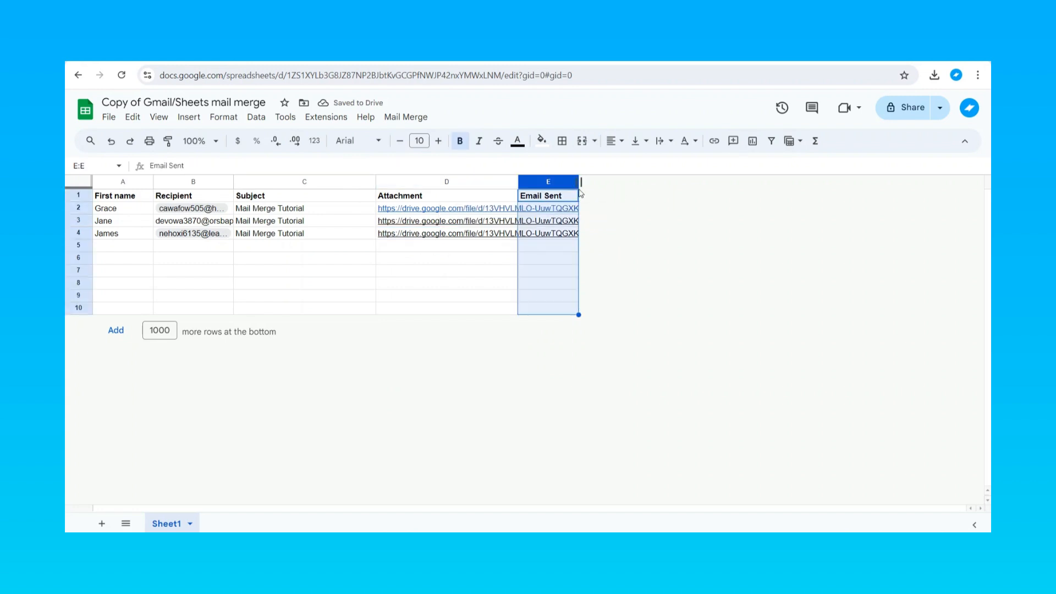
left_click_drag(519, 183, 665, 183)
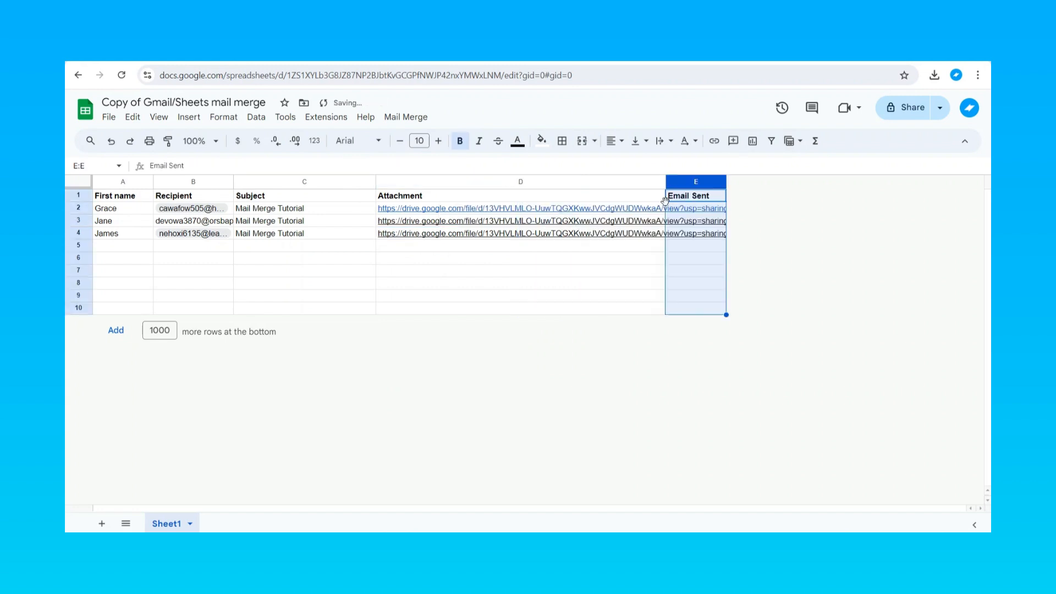
left_click_drag(737, 196, 750, 196)
left_click(487, 308)
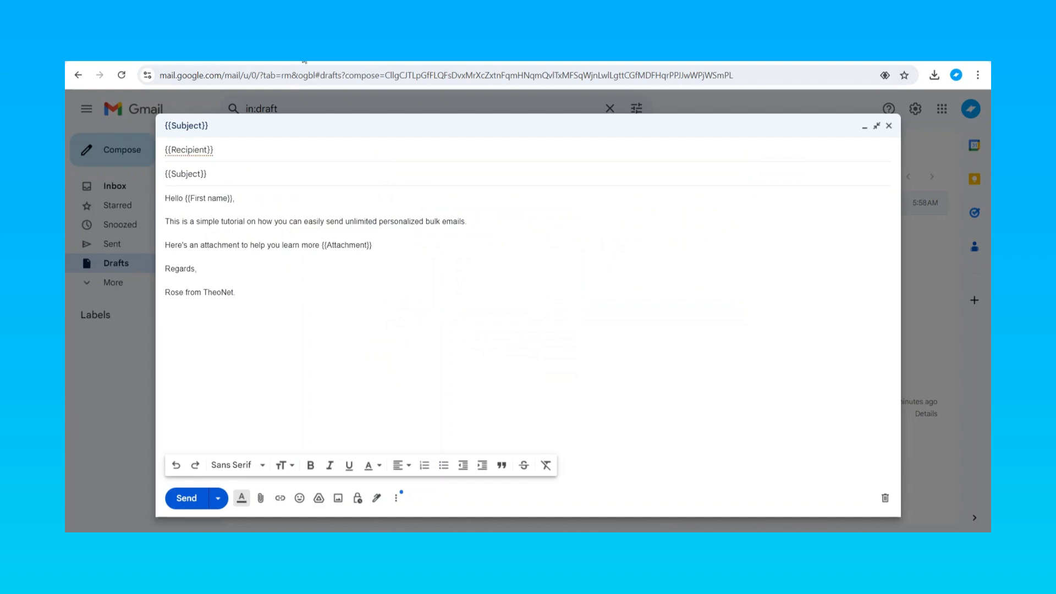
Step: Switch to the Gmail draft and check its recipient and subject placeholders and the attachment line
left_click(166, 156)
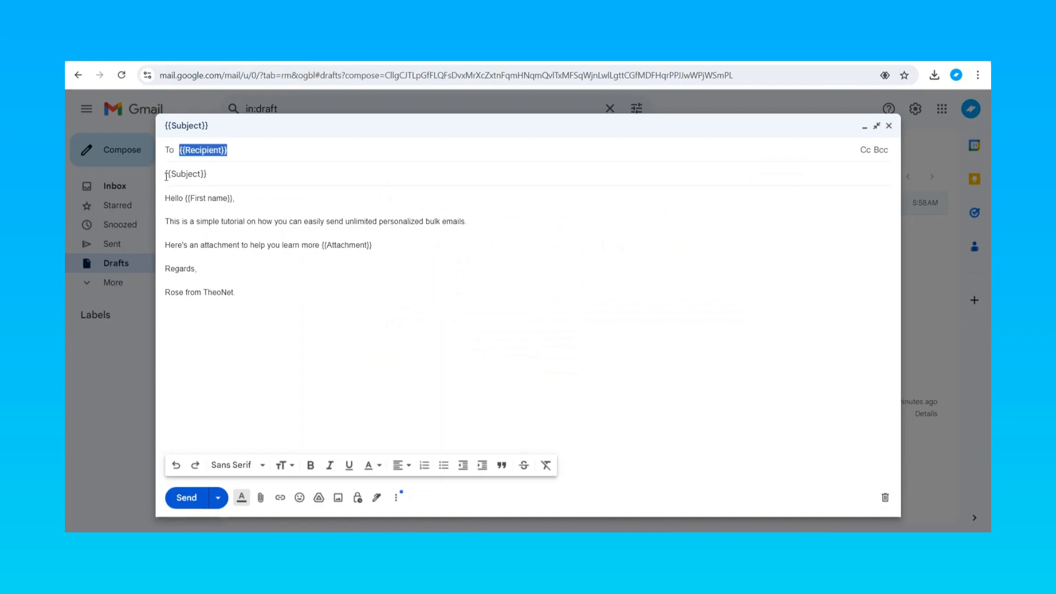
left_click_drag(166, 176, 242, 178)
left_click_drag(166, 244, 218, 258)
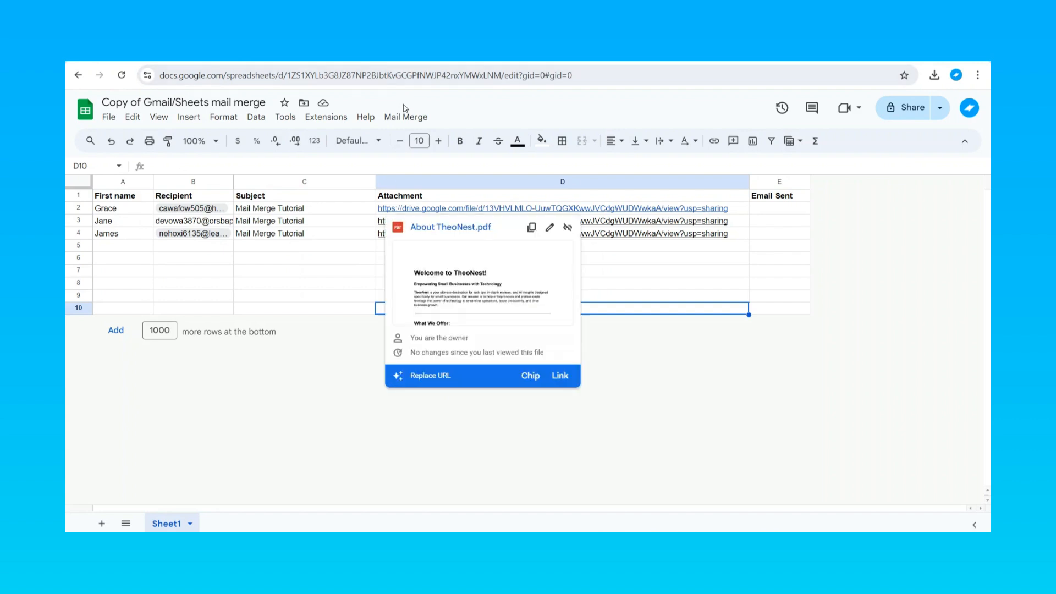
Step: Run the spreadsheet's Send Emails mail merge using the Gmail draft's subject line {{Subject}}
left_click(404, 117)
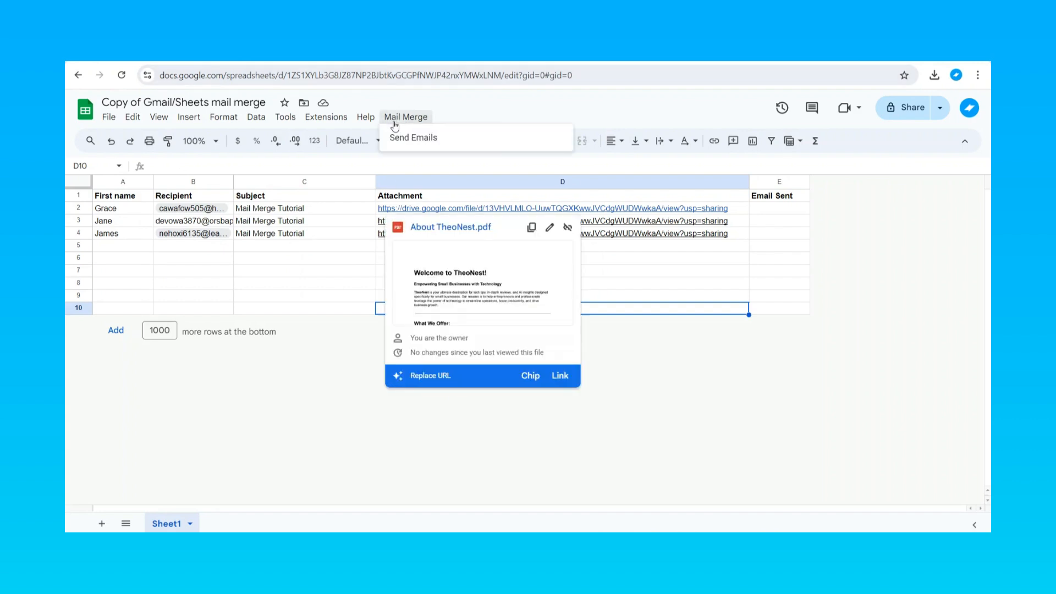
left_click(407, 138)
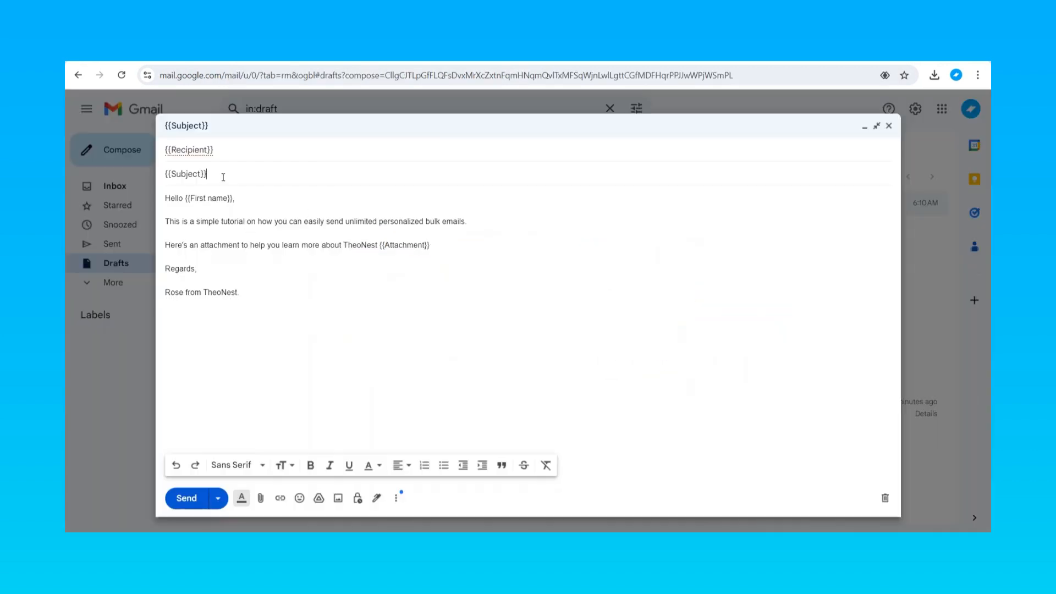
left_click_drag(223, 177, 87, 169)
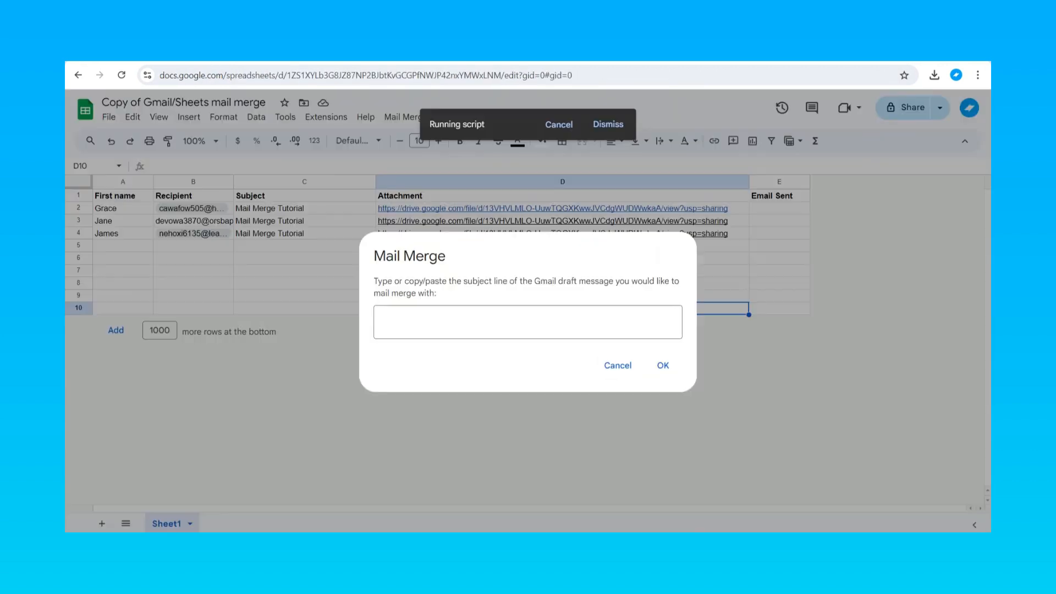
left_click(473, 314)
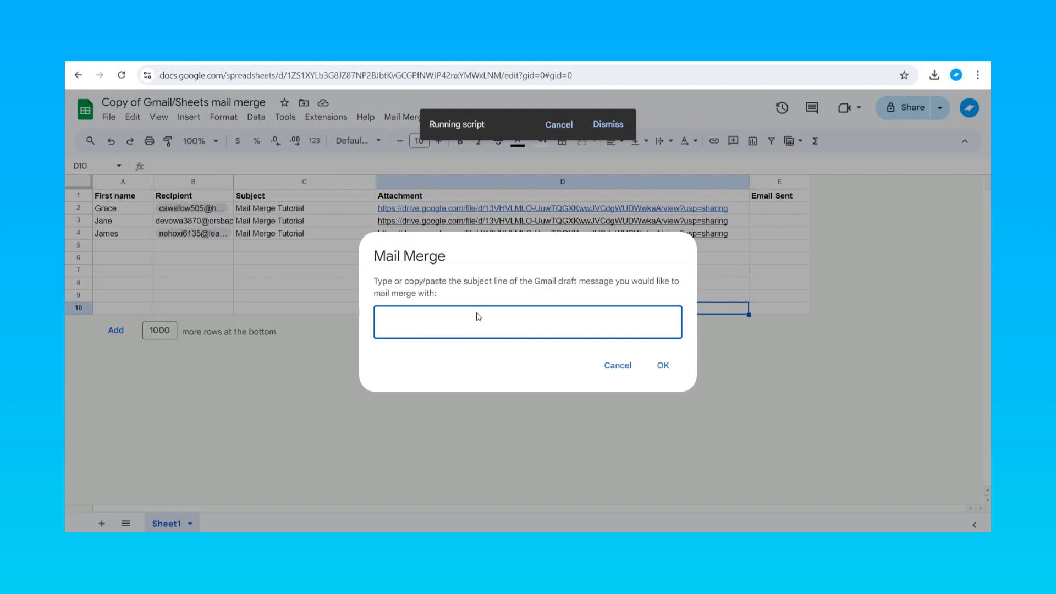
key("ctrl+v")
left_click(663, 363)
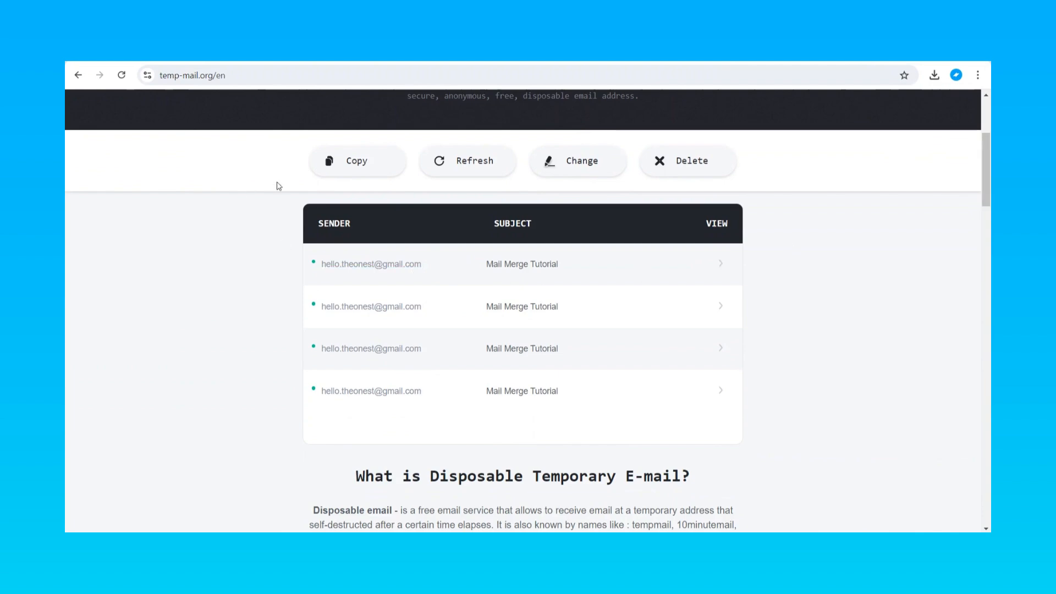
Step: Open the newest Mail Merge Tutorial email in the temporary inbox and view the PDF behind its Drive link
left_click(721, 264)
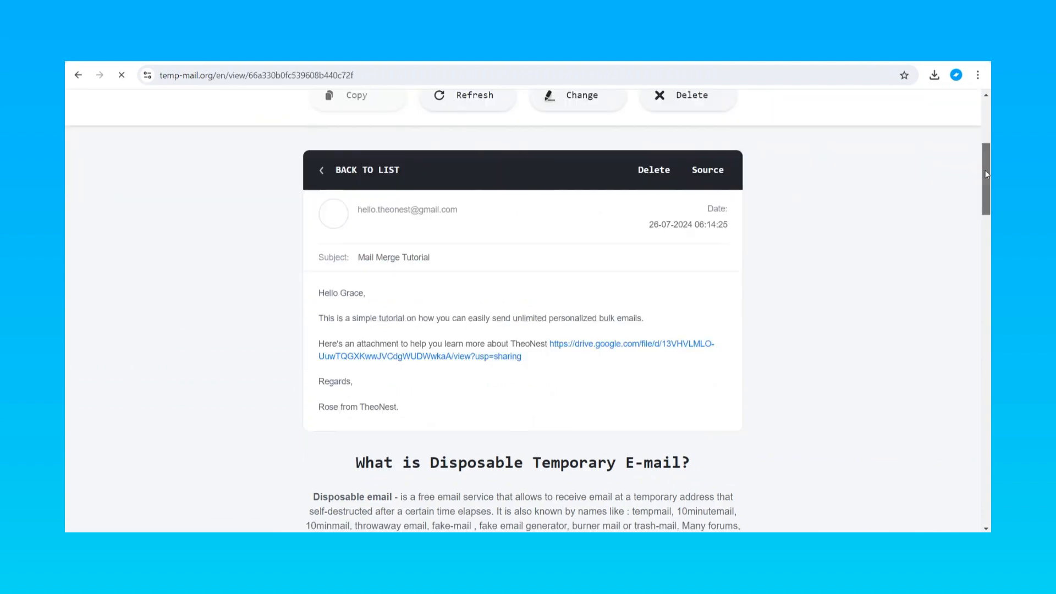
left_click_drag(319, 308, 627, 304)
left_click(558, 306)
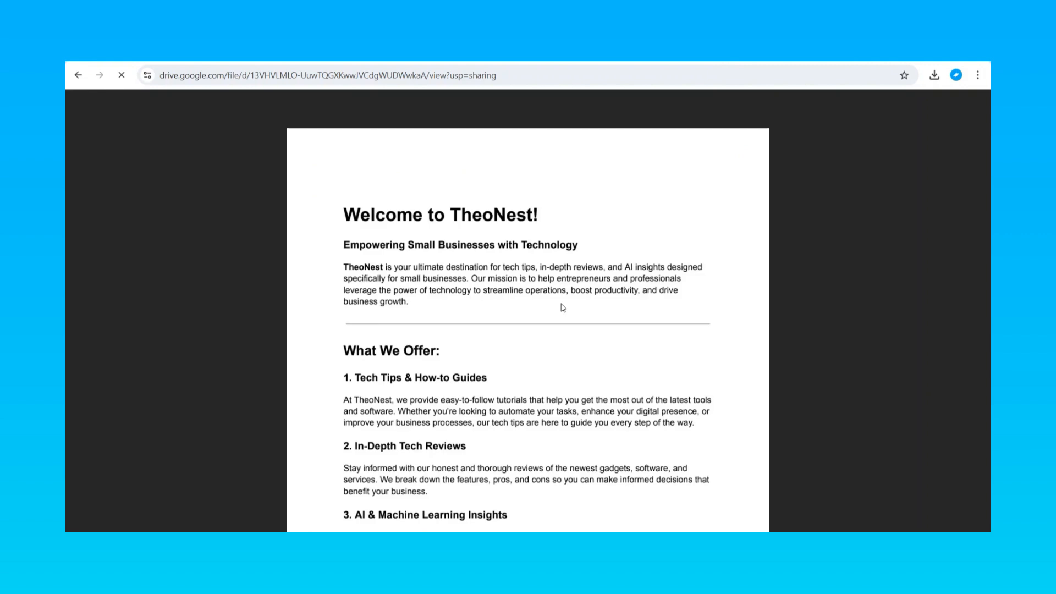
left_click_drag(986, 169, 913, 447)
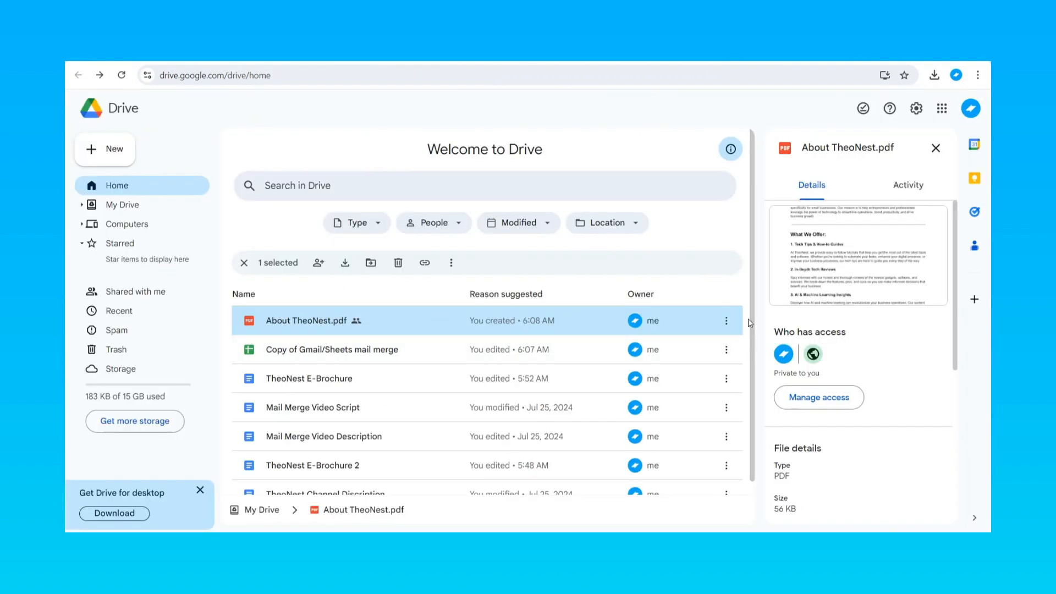
Step: Copy the sharing link of About TheoNest.pdf in Drive and hyperlink the word TheoNest in the Gmail draft with it
left_click(819, 397)
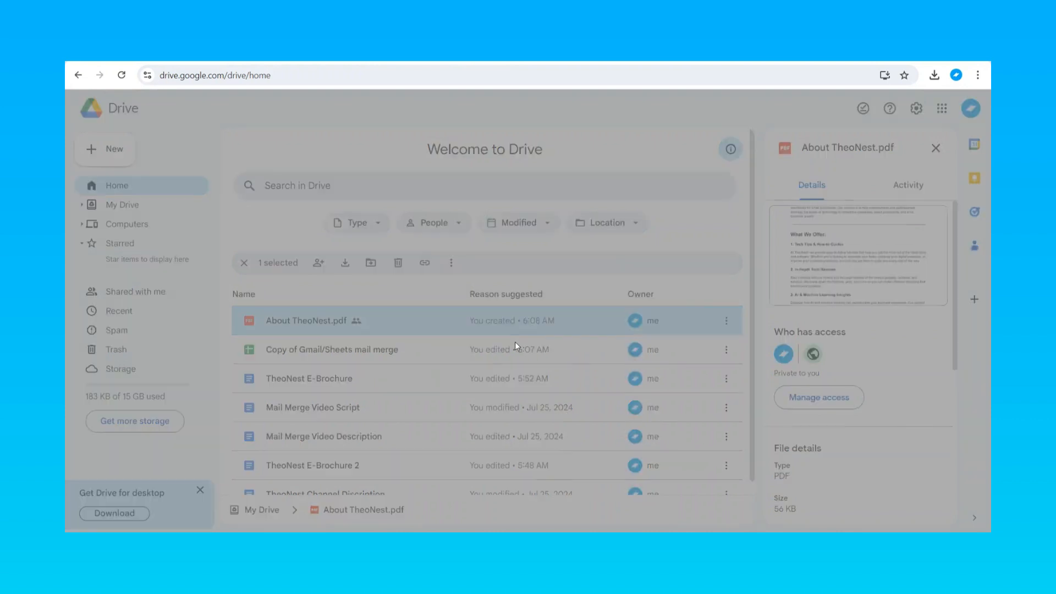
left_click(434, 431)
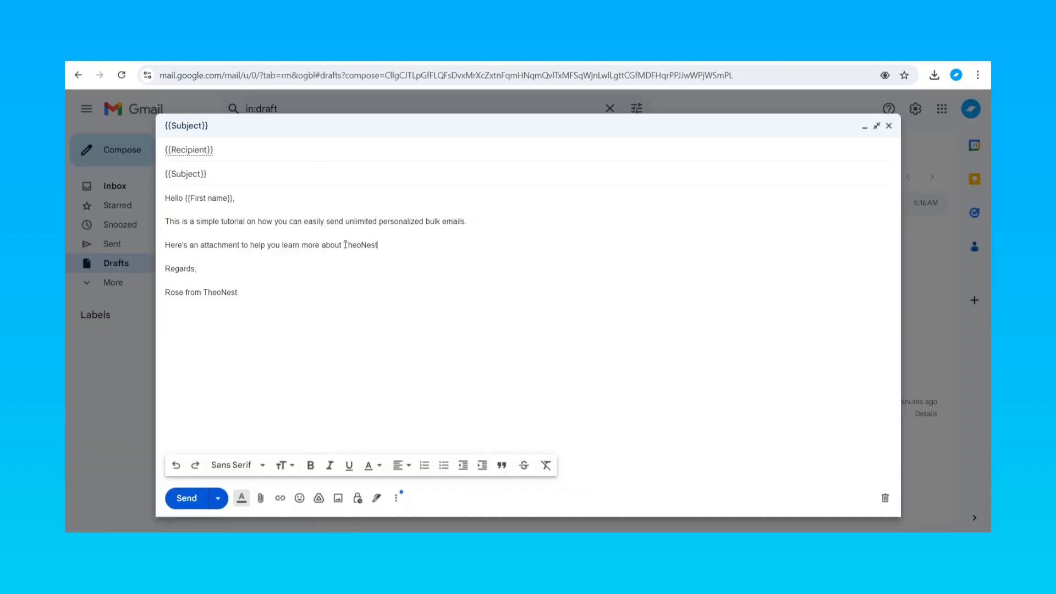
left_click_drag(386, 246, 358, 246)
left_click(280, 497)
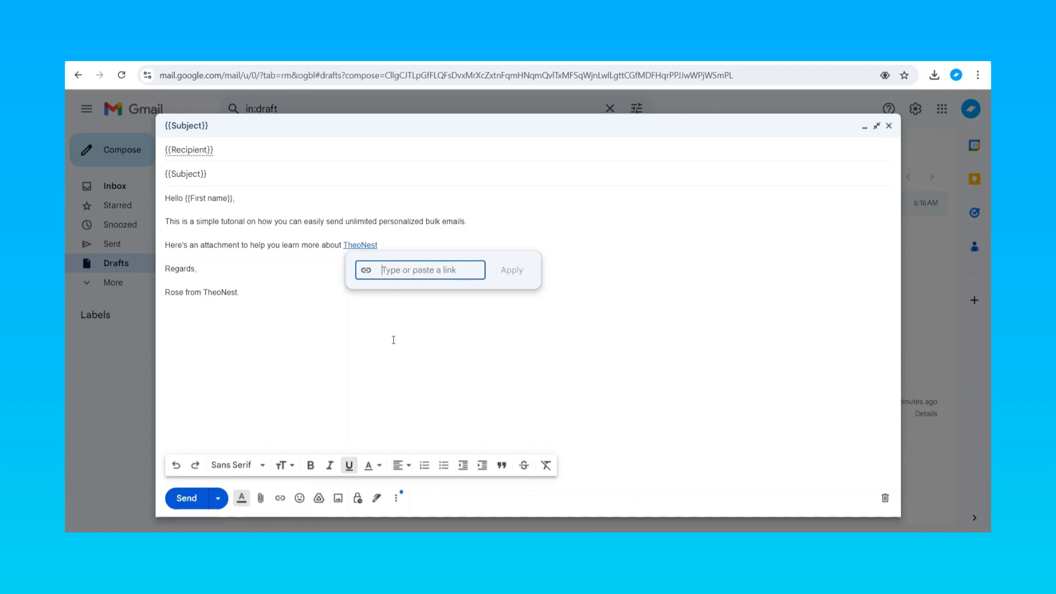
key("ctrl+v")
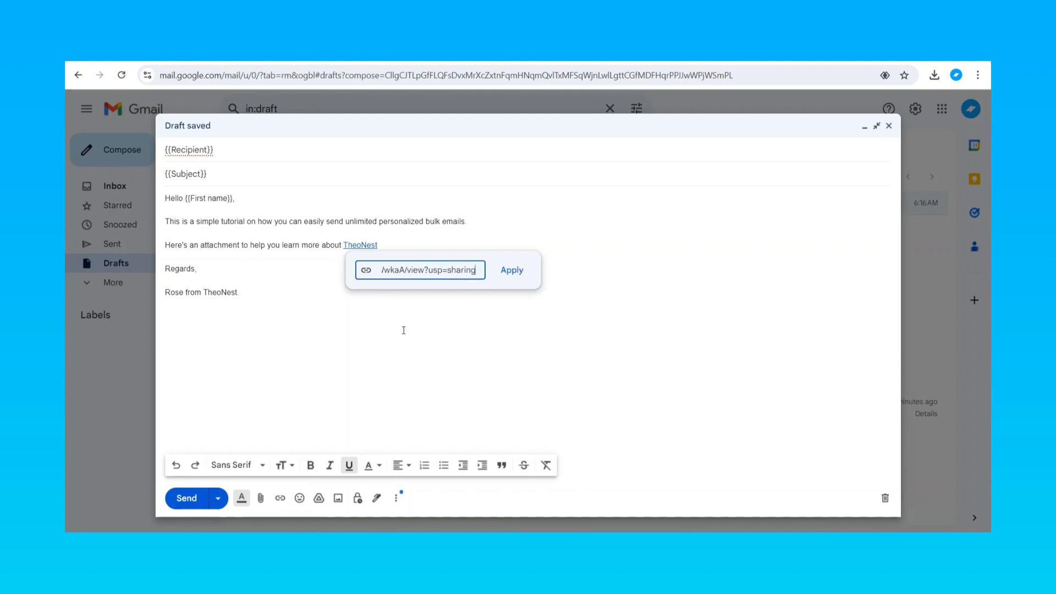
left_click(518, 270)
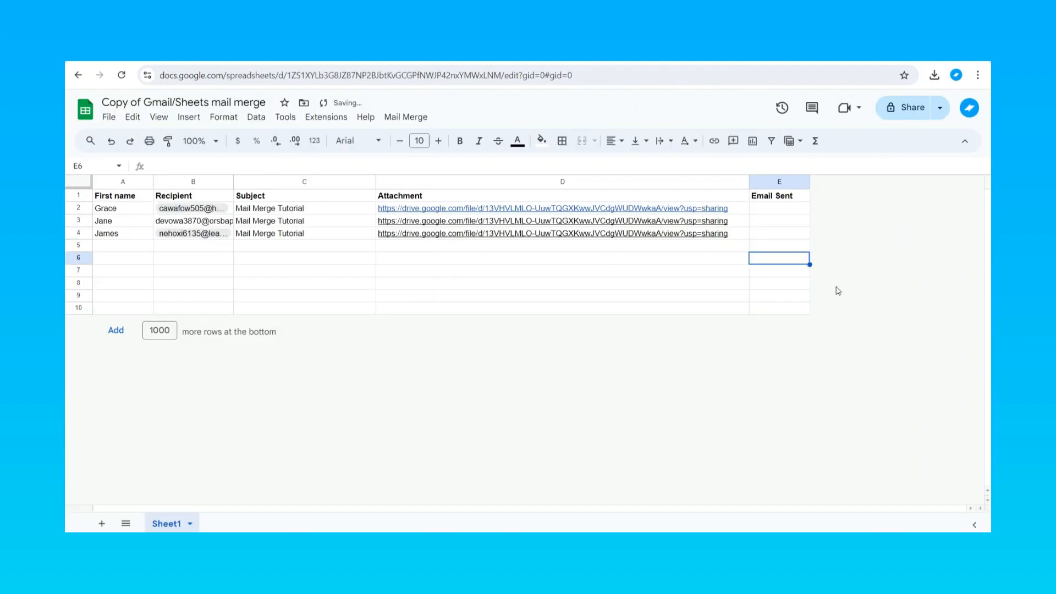
Step: Delete the Attachment column from the mail merge spreadsheet
left_click(832, 337)
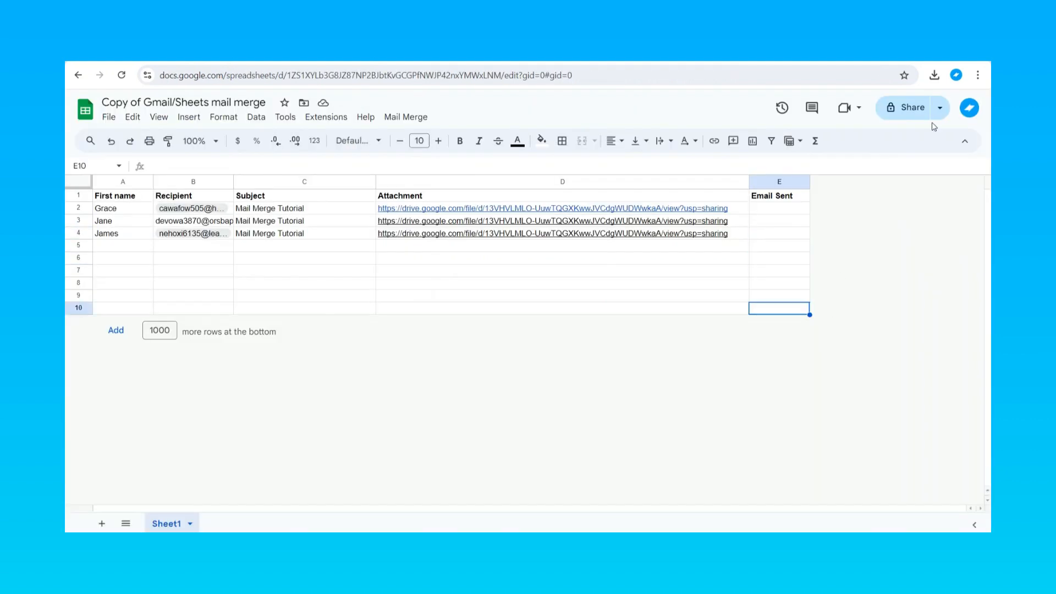
left_click(741, 182)
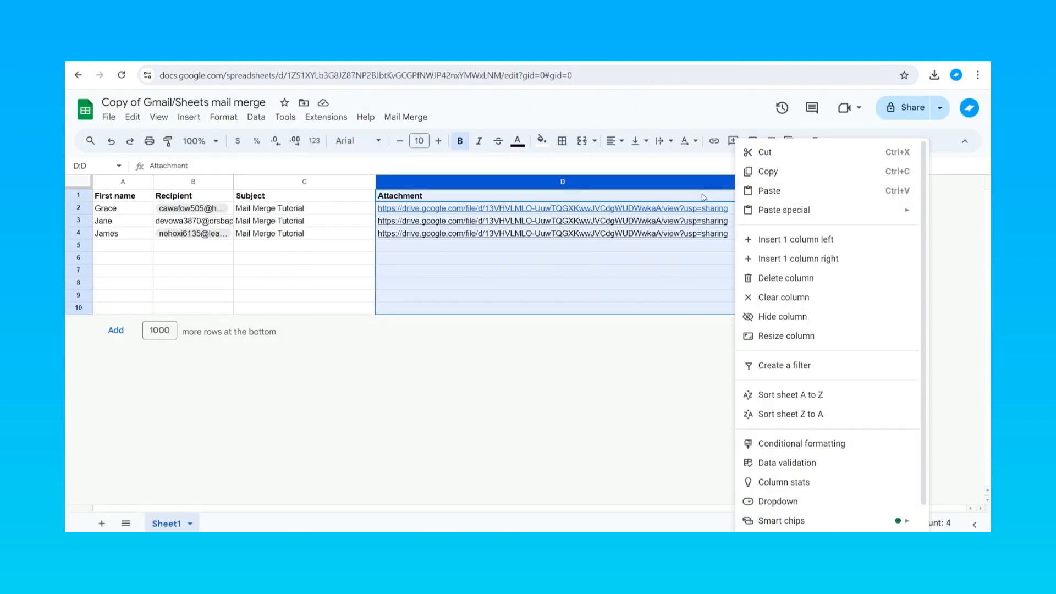
left_click(786, 278)
left_click(641, 308)
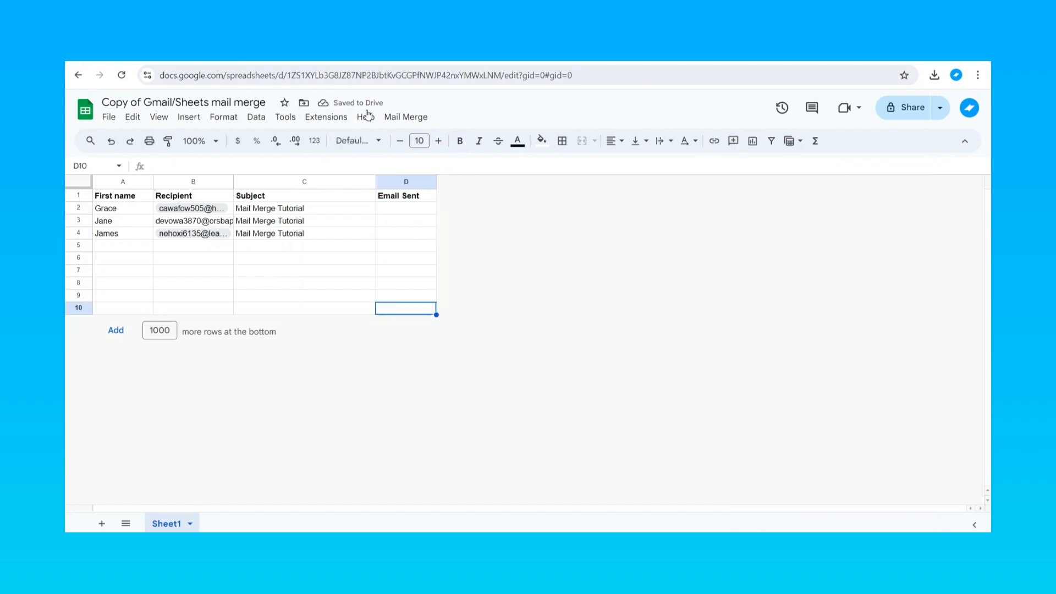
Step: Run the spreadsheet's Send Emails mail merge with the {{Subject}} draft that contains the hyperlinked word TheoNest
left_click(397, 117)
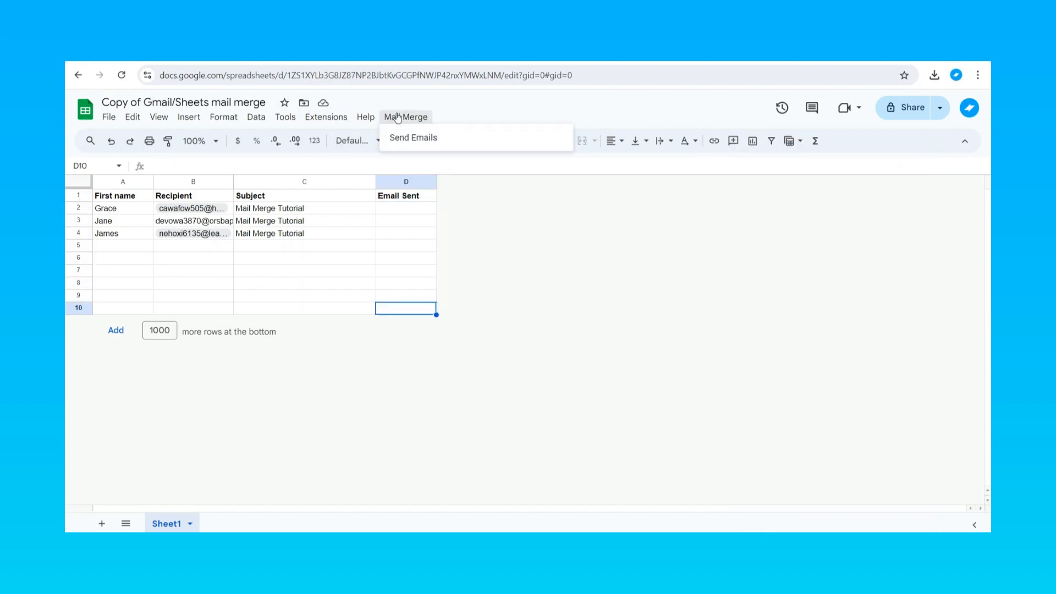
left_click(411, 134)
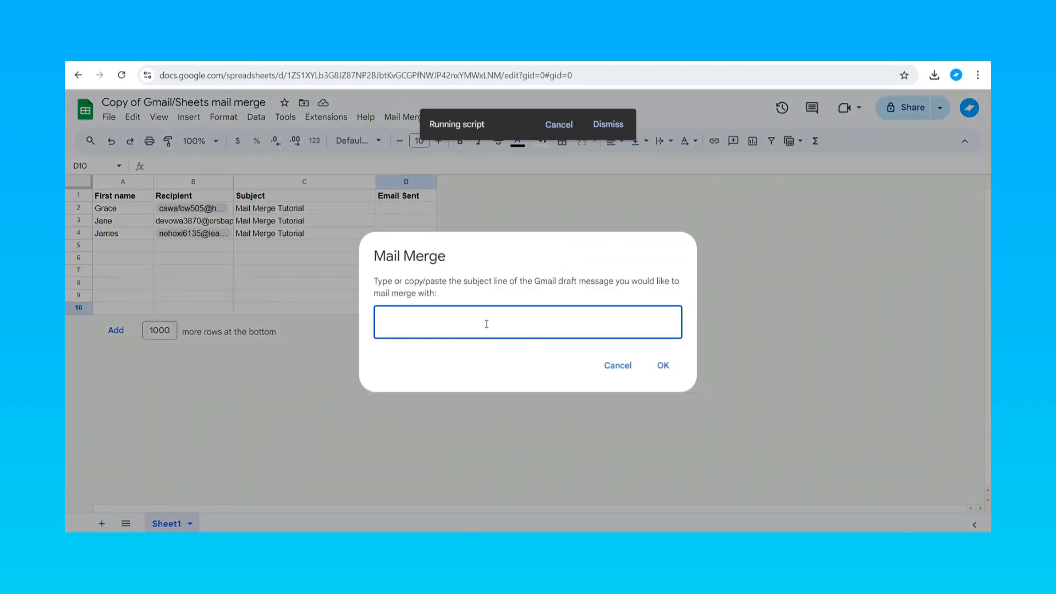
key("super+v")
left_click(437, 253)
left_click(670, 367)
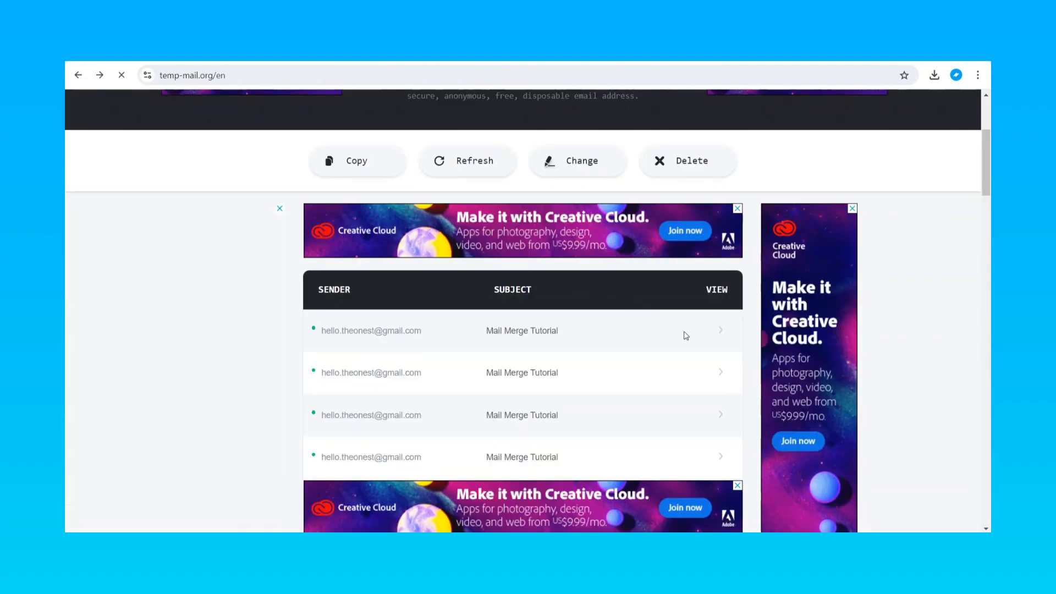
Step: Open the newest Mail Merge Tutorial email in the temporary inbox and view the PDF behind its TheoNest hyperlink
left_click(720, 333)
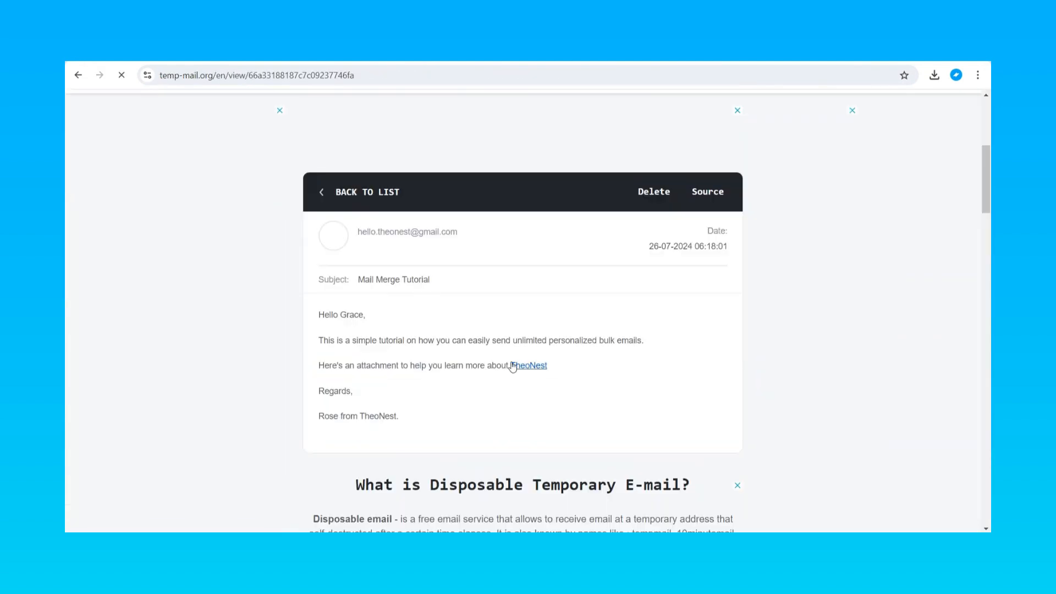
left_click(519, 365)
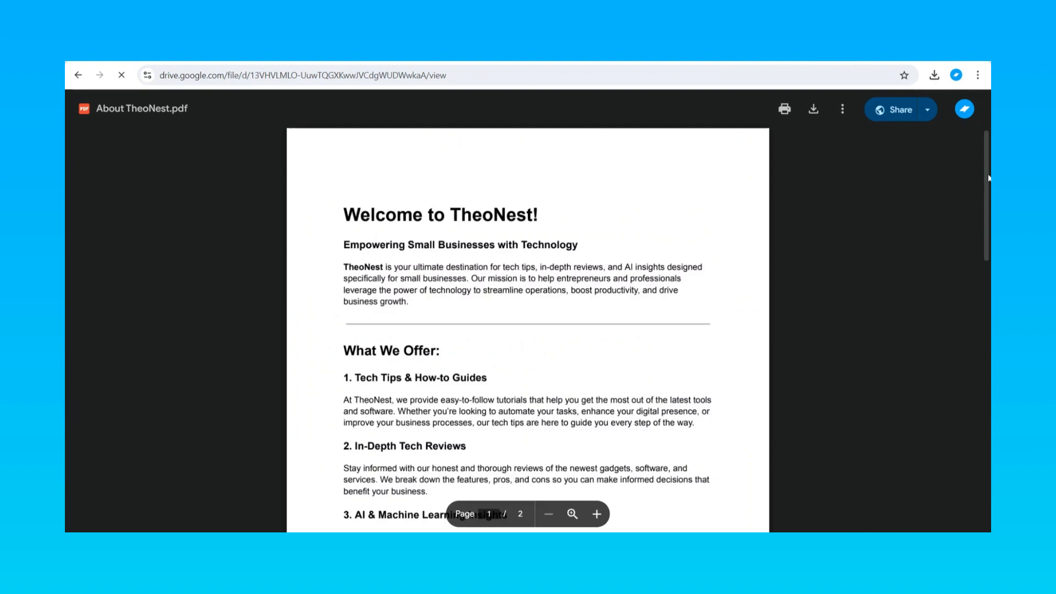
left_click_drag(985, 149, 947, 439)
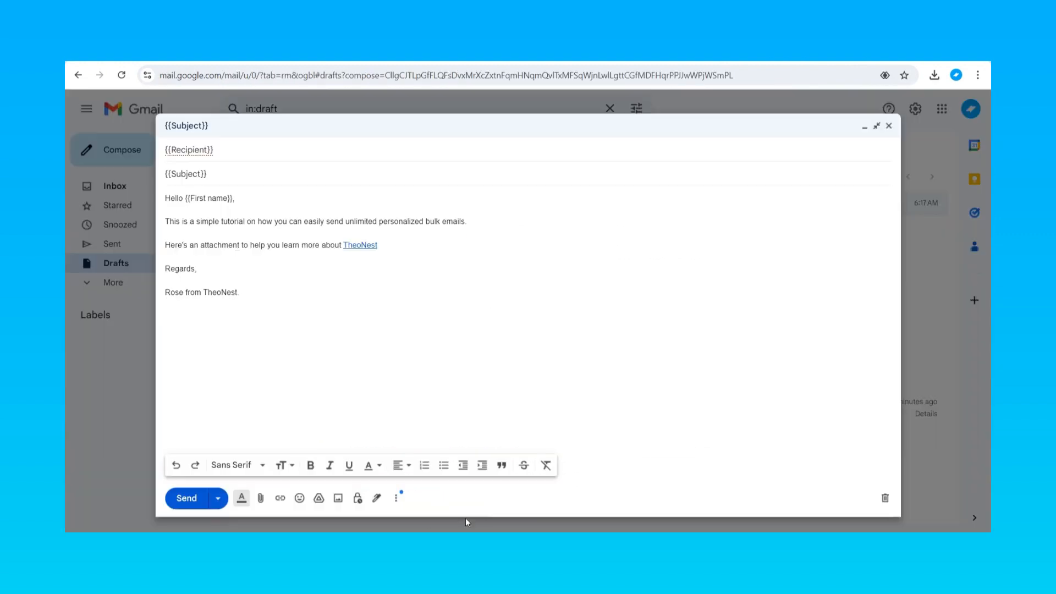
Step: In the Gmail draft, remove the hyperlink from the word TheoNest and attach the About TheoNest PDF from the Downloads folder
left_click(373, 246)
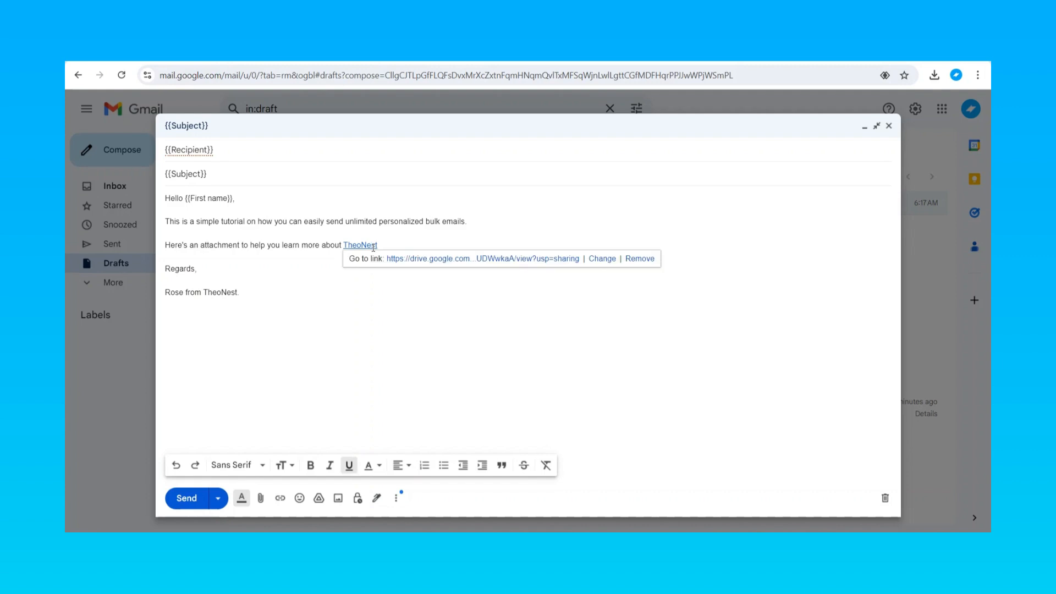
left_click(640, 258)
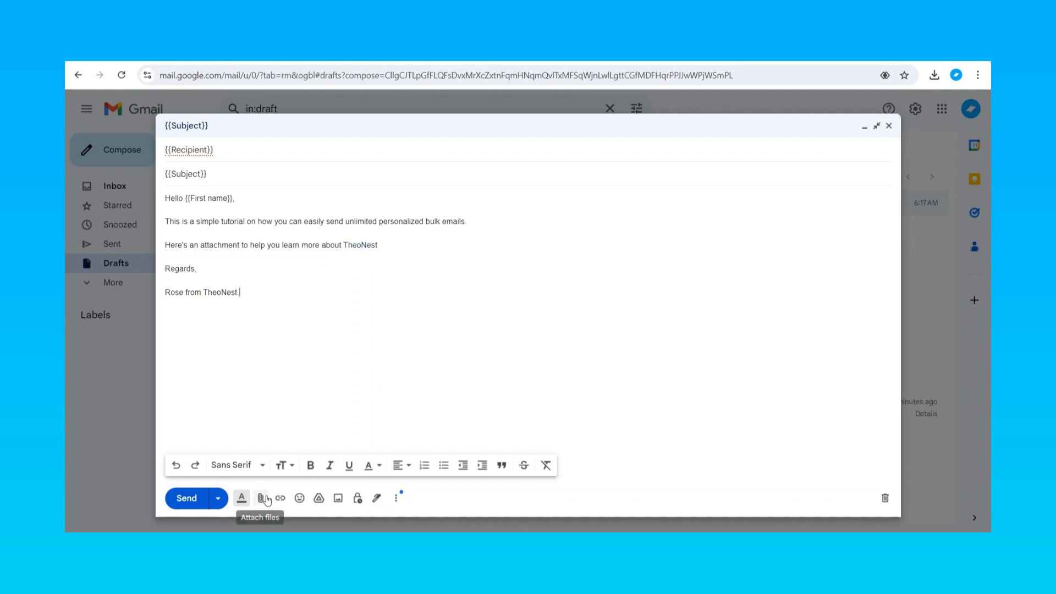
left_click(267, 498)
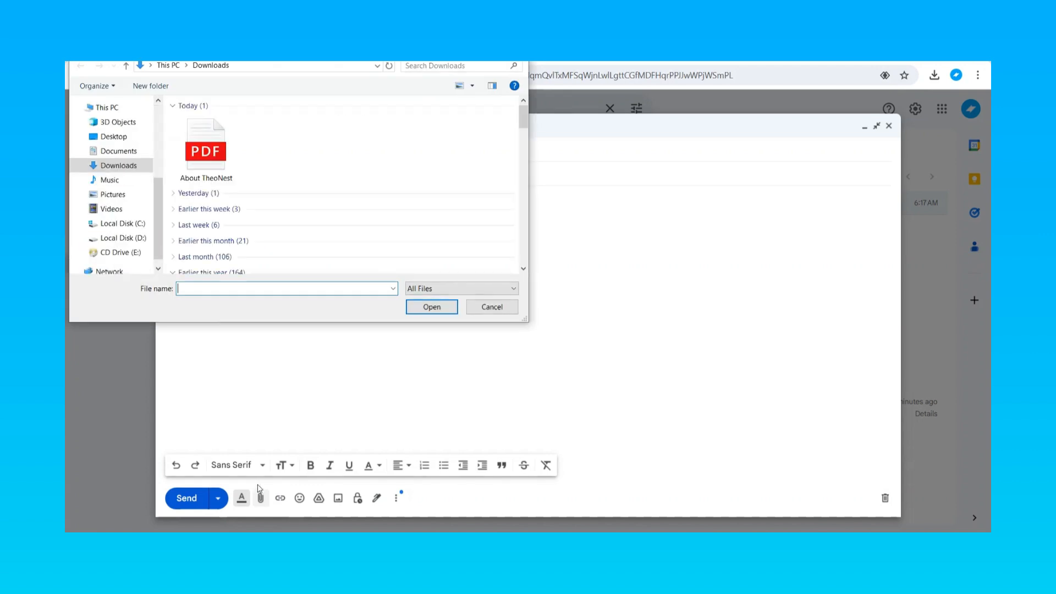
double_click(204, 160)
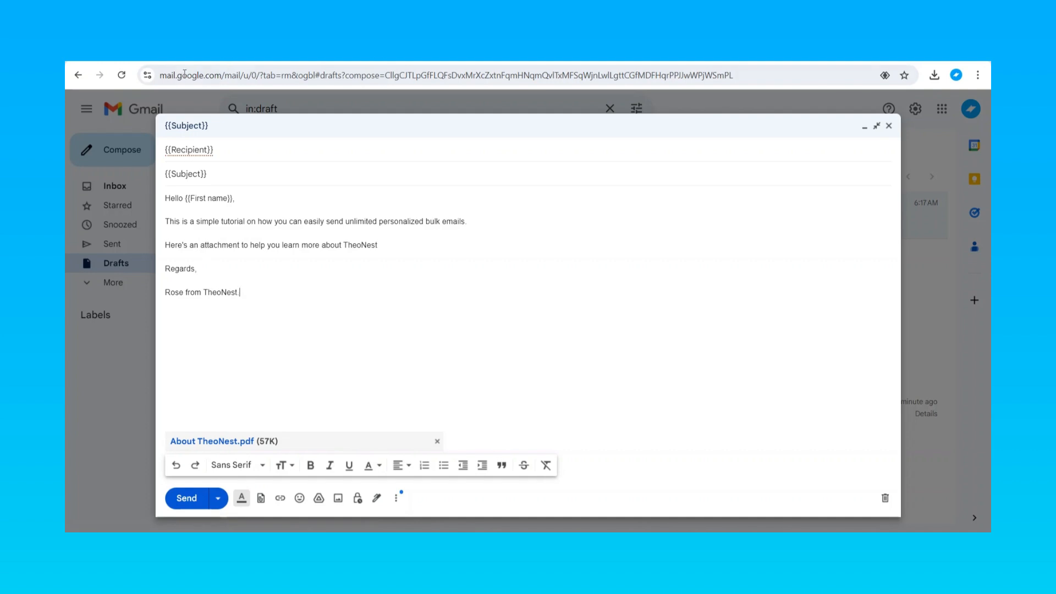
Step: Return to the mail merge spreadsheet and send the emails using the draft subject line {{Subject}}
left_click(193, 52)
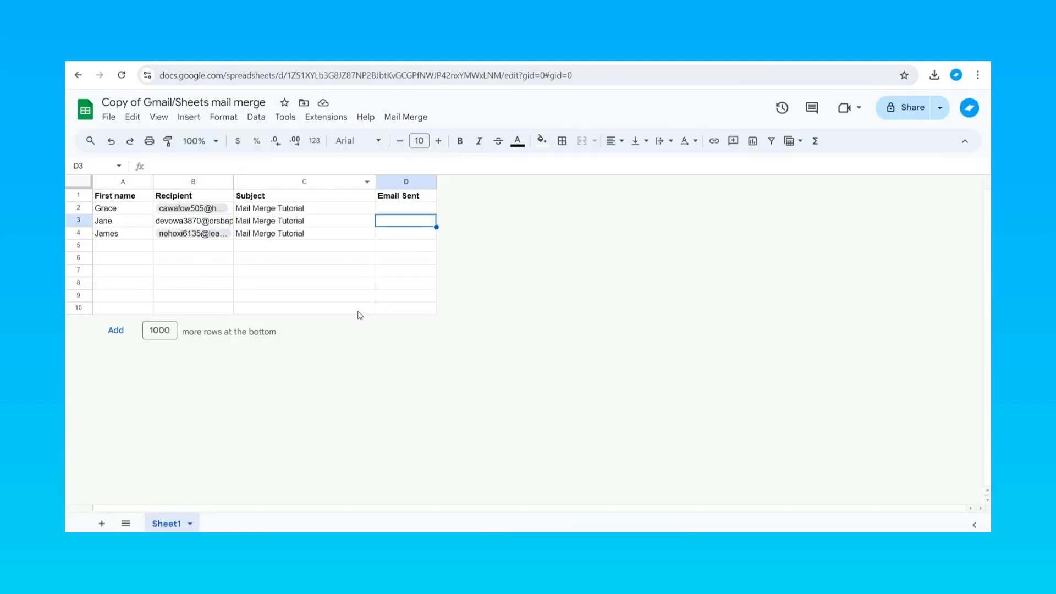
left_click(404, 117)
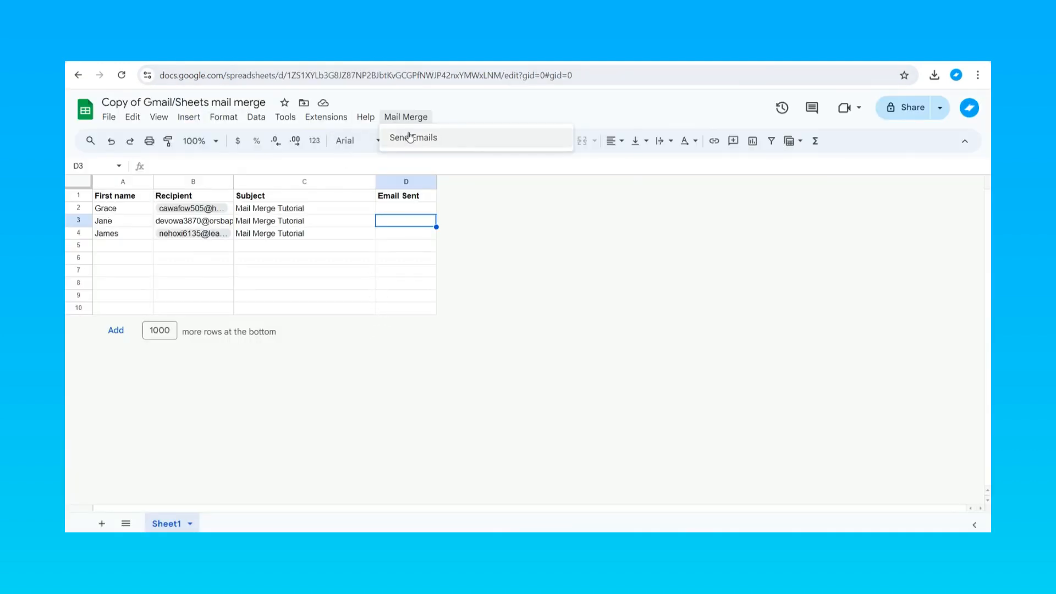
left_click(410, 140)
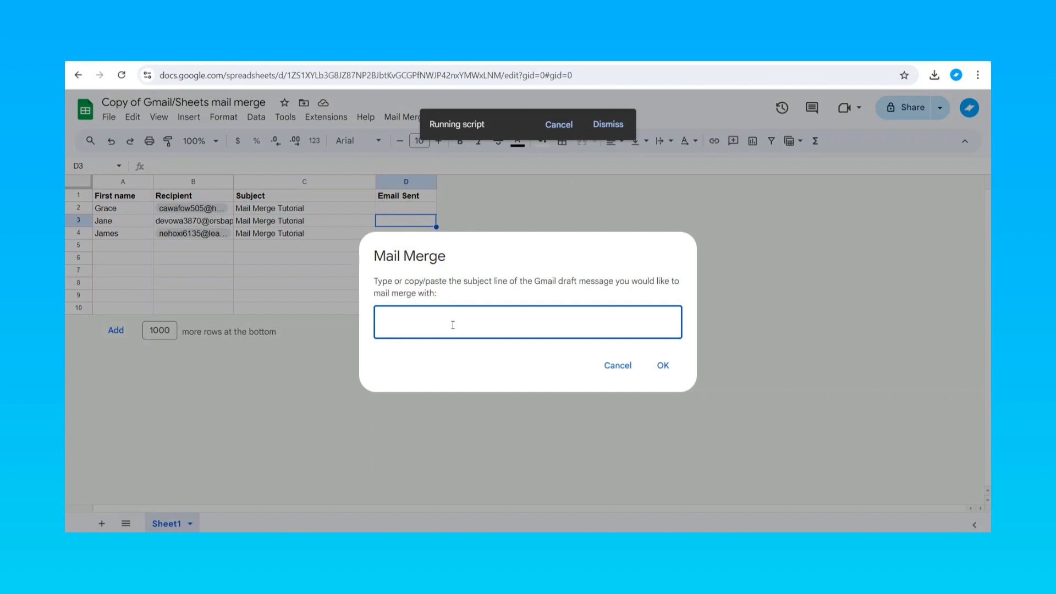
key("super+v")
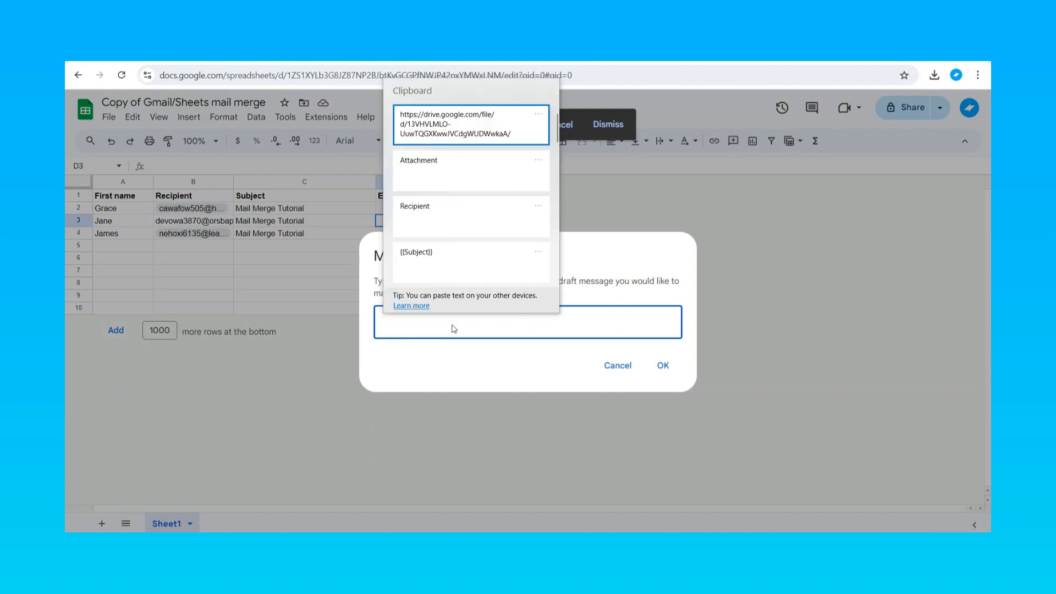
left_click(425, 256)
left_click(668, 365)
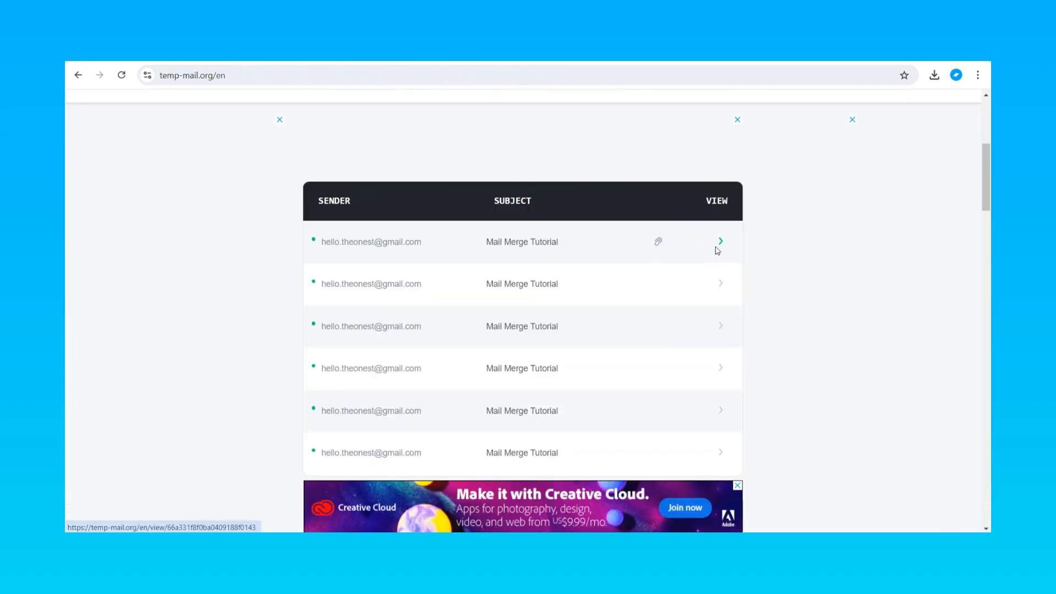
Step: Open the newest Mail Merge Tutorial email in the temporary inbox, then download its About TheoNest.pdf attachment and view the file
left_click(721, 244)
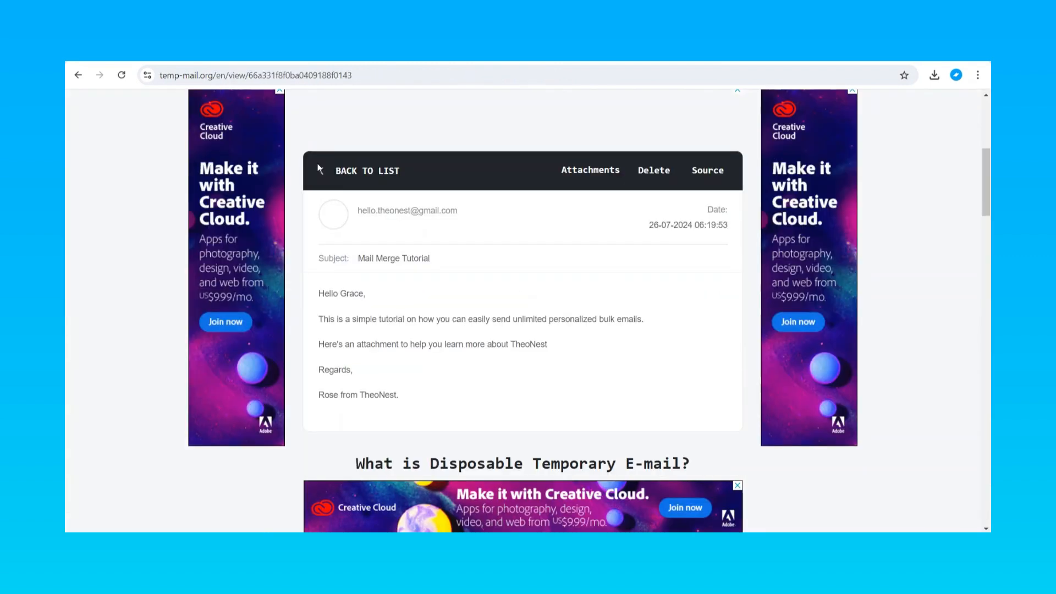
left_click(591, 172)
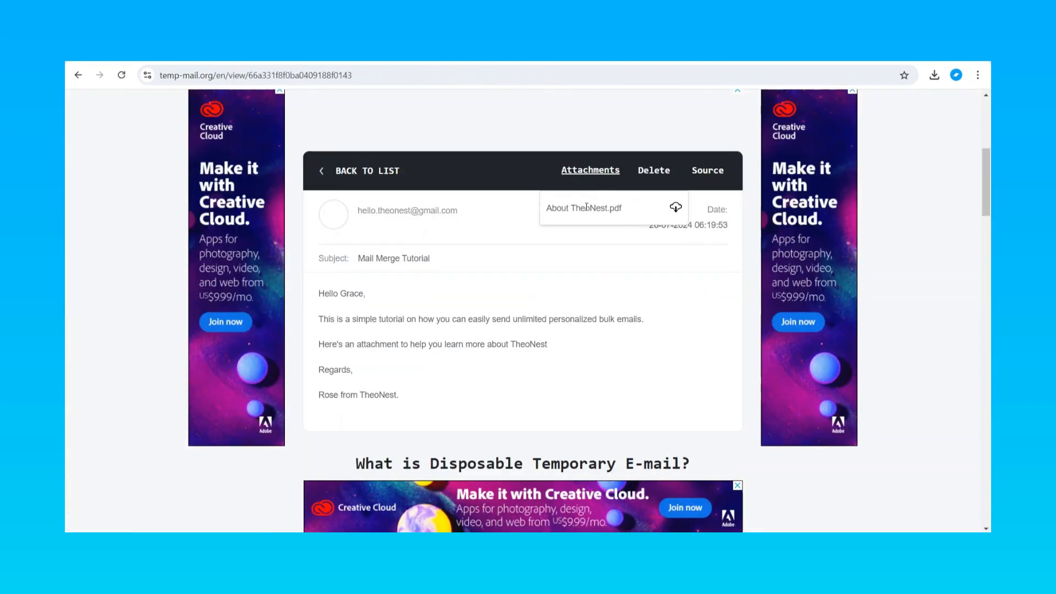
left_click(676, 208)
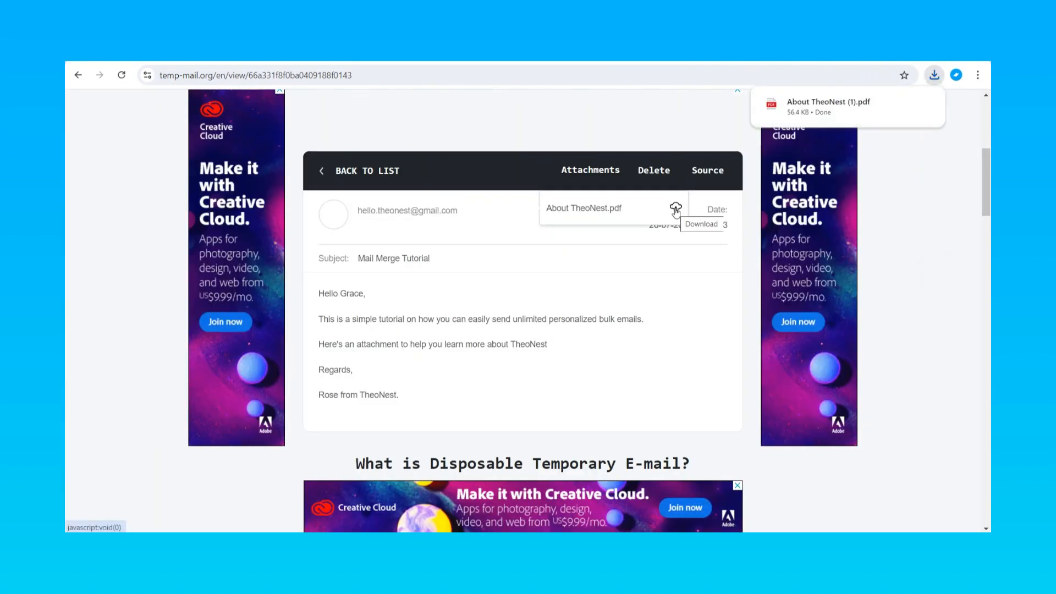
left_click(893, 105)
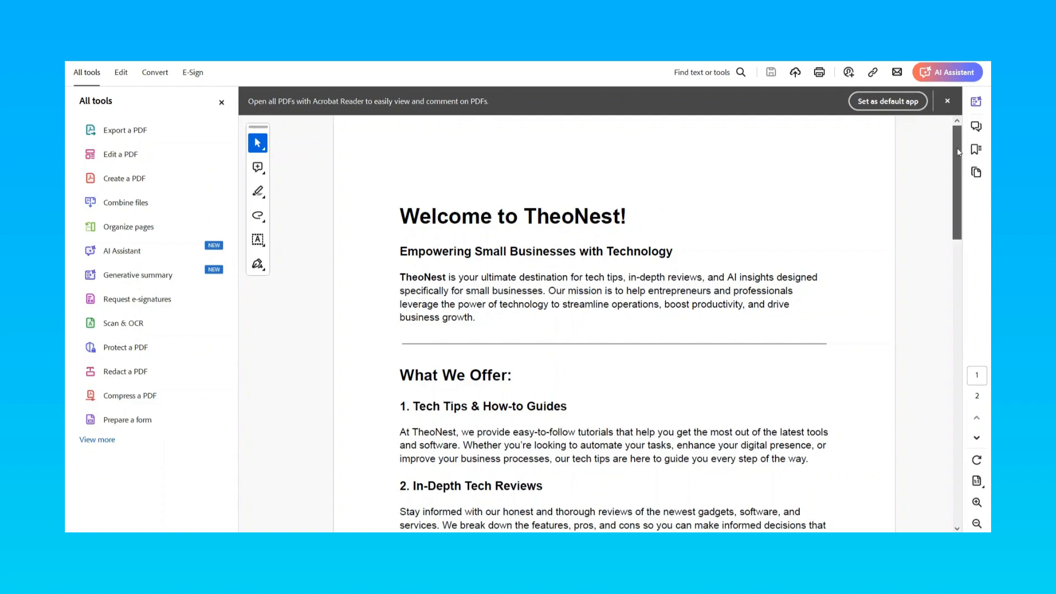
left_click_drag(955, 150, 901, 143)
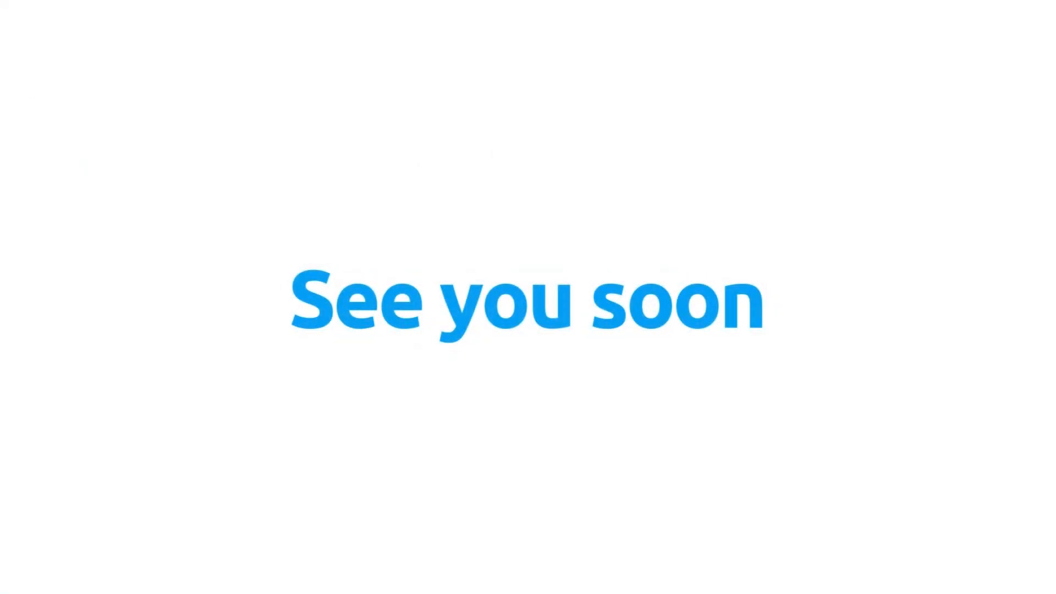